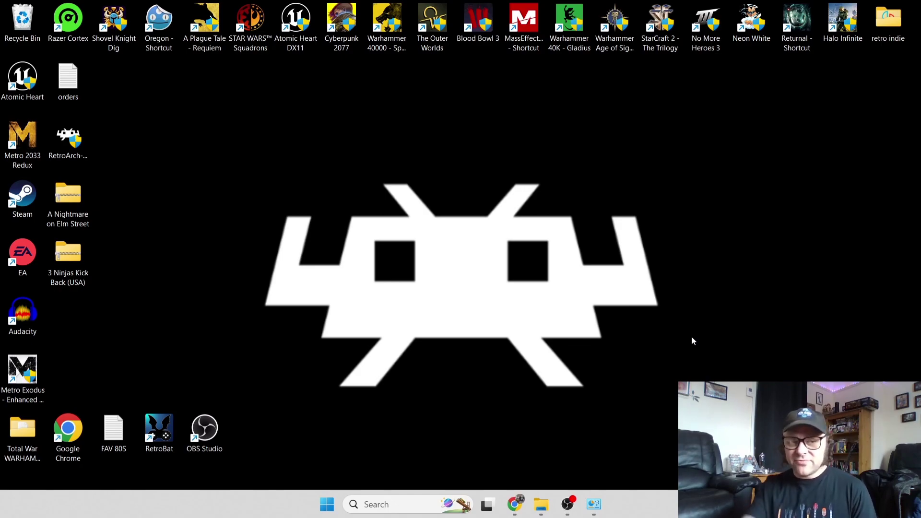
- Switch to Chrome and examine the RetroArch download page's stable and nightly build options, and return to the desktop
left_click(514, 504)
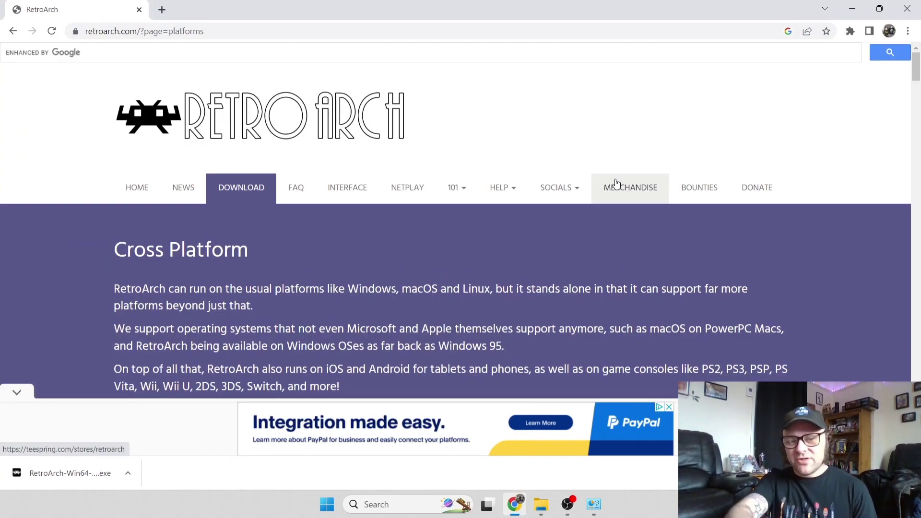
scroll(917, 64, "down", 9)
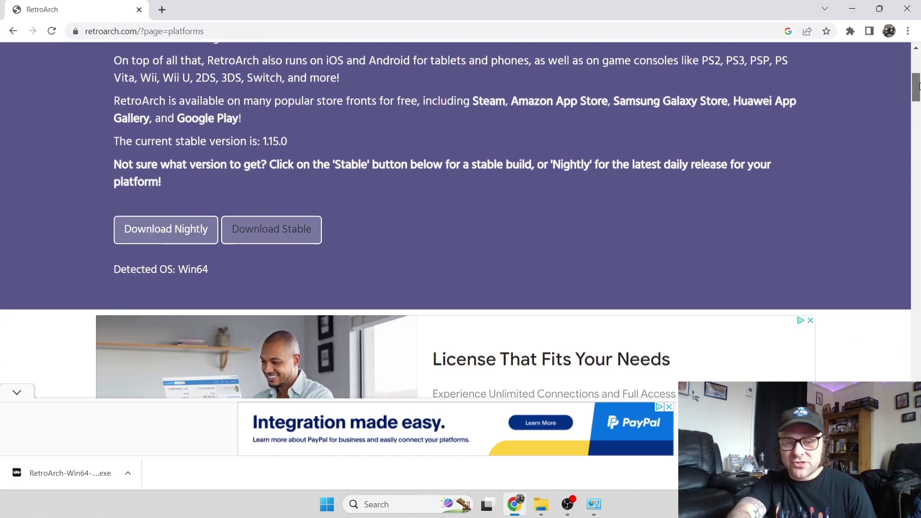
scroll(918, 63, "up", 5)
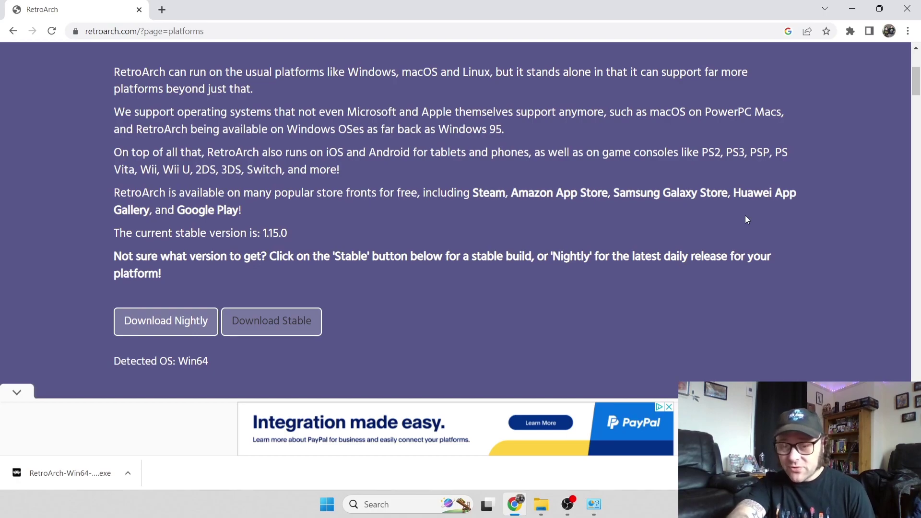
left_click(852, 10)
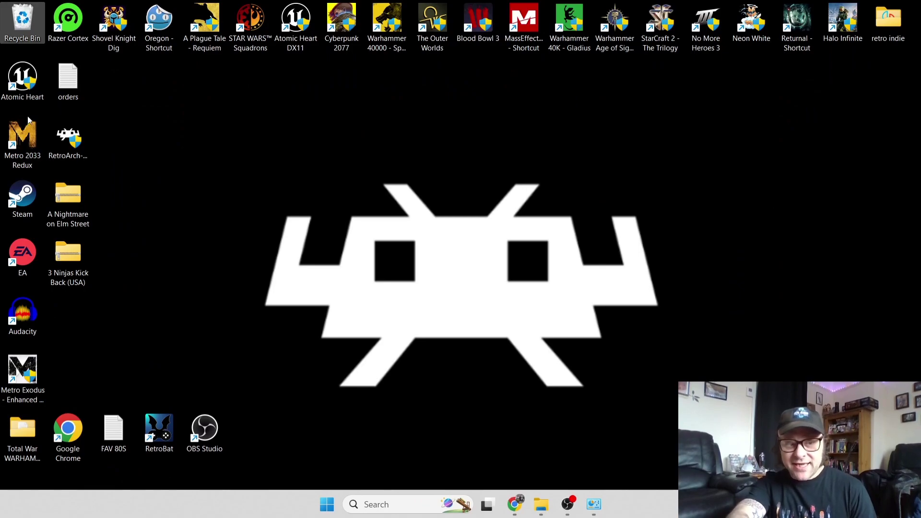
- Launch the RetroArch-Win64-setup installer from the desktop and accept its license agreement
left_click(70, 144)
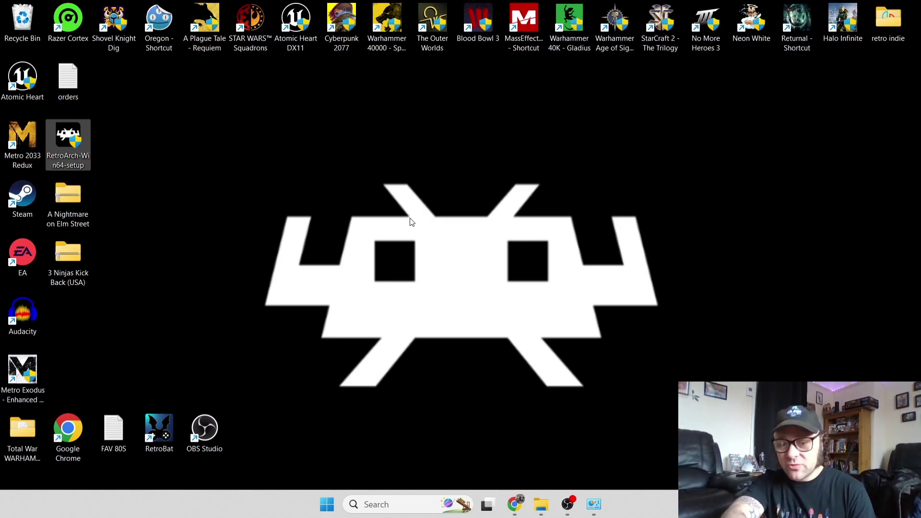
left_click(450, 273)
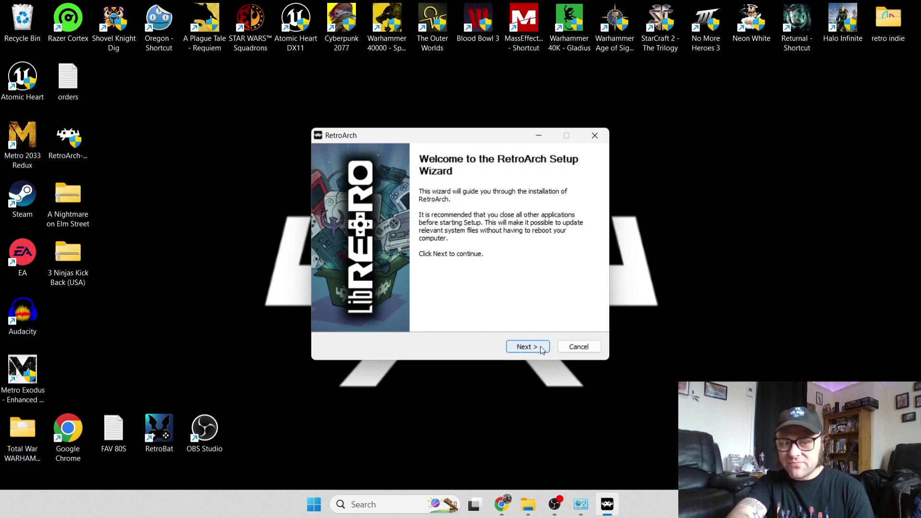
left_click(540, 346)
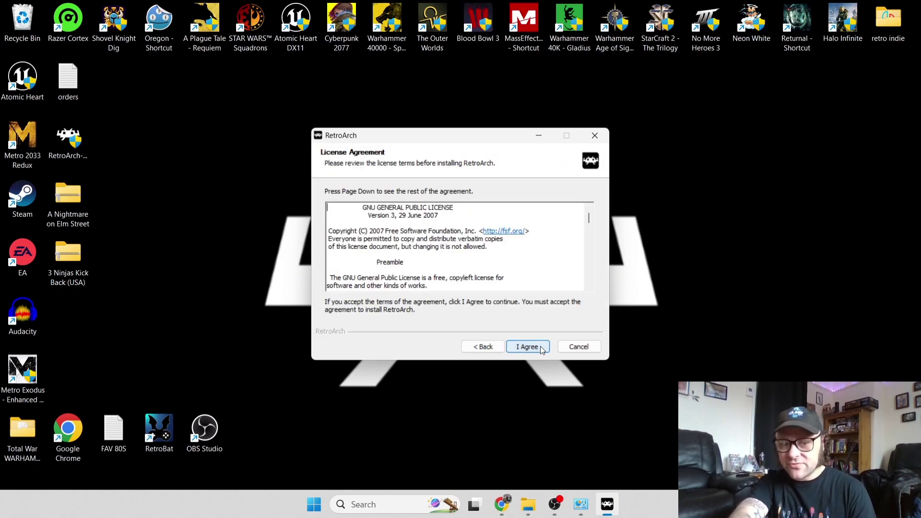
left_click(528, 346)
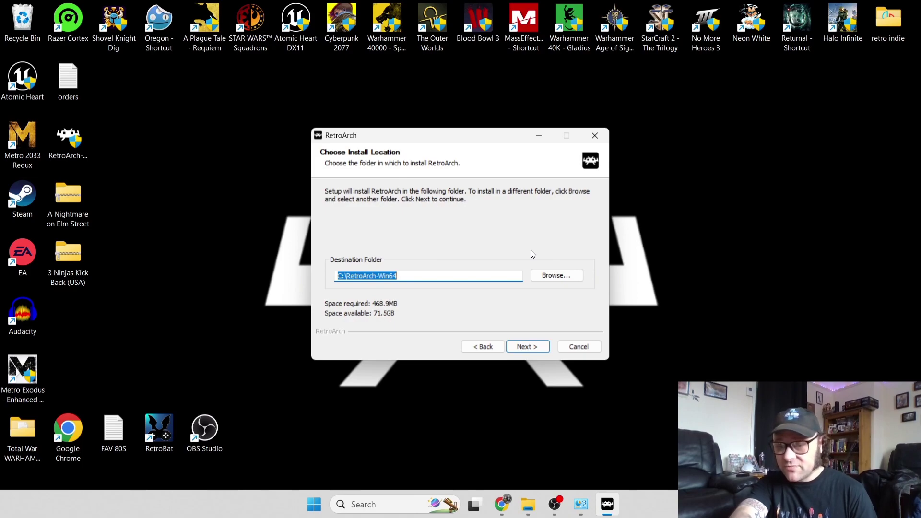
- Install RetroArch to C:\RetroArch-Win64 with the default components and the RetroArch Start Menu folder, and finish the setup wizard
left_click(554, 276)
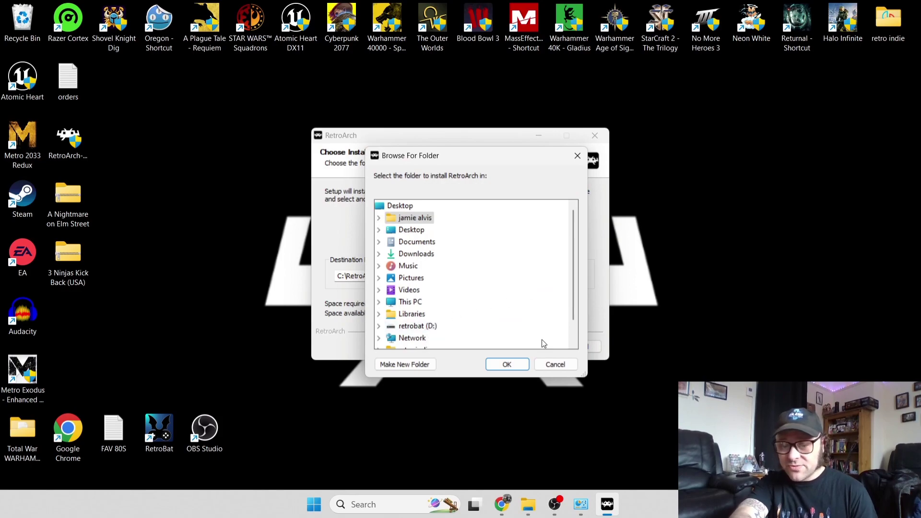
left_click(552, 363)
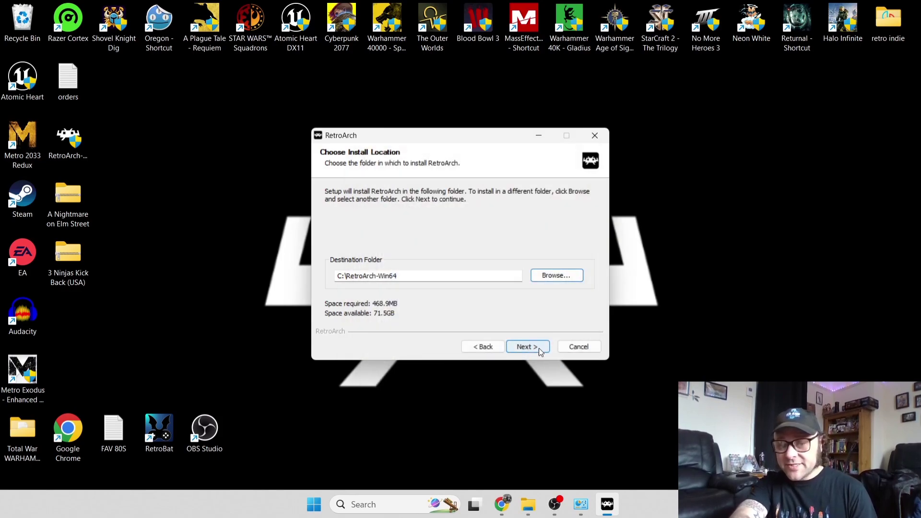
left_click(535, 344)
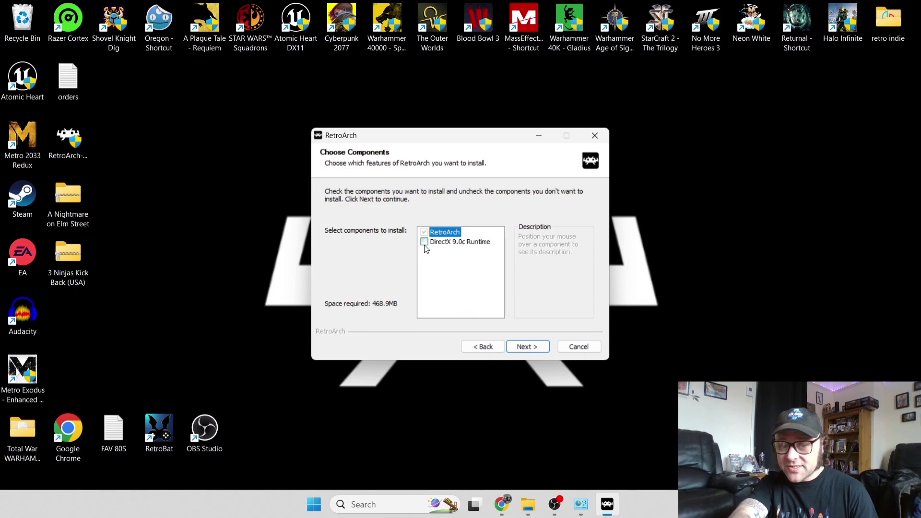
left_click(529, 347)
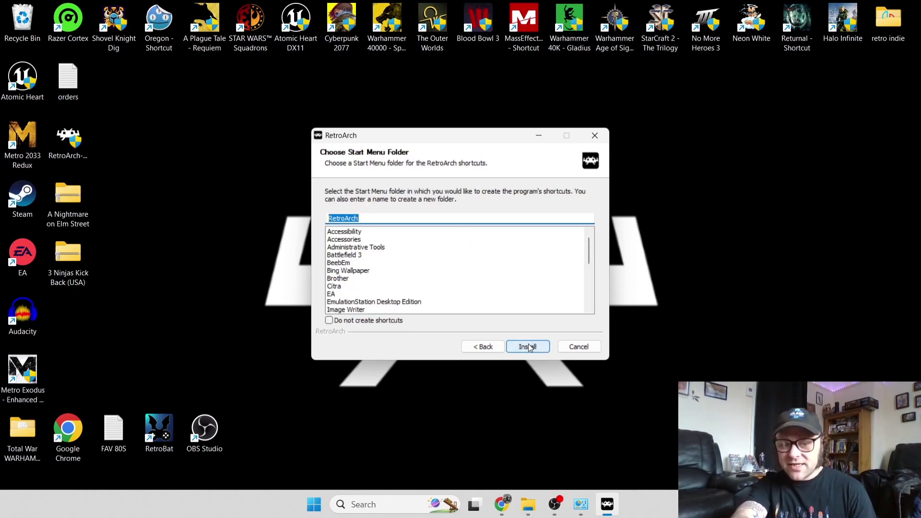
left_click(528, 347)
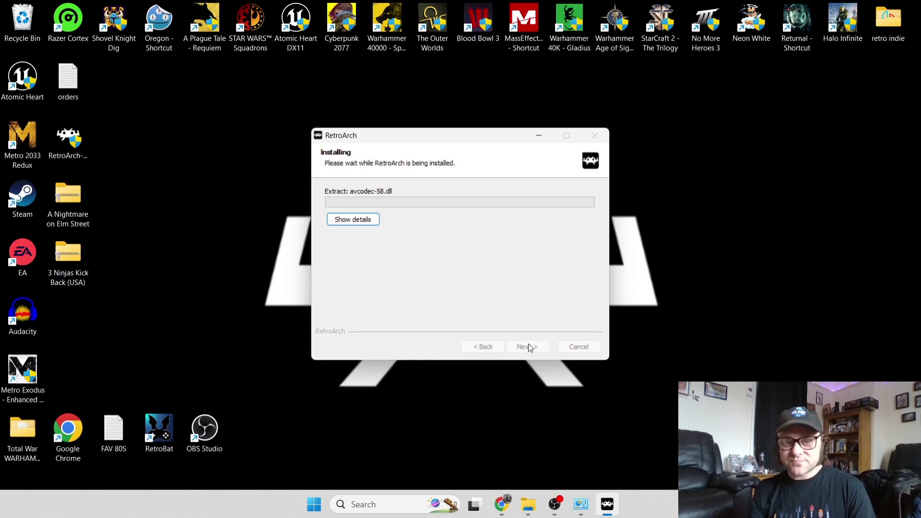
left_click(354, 223)
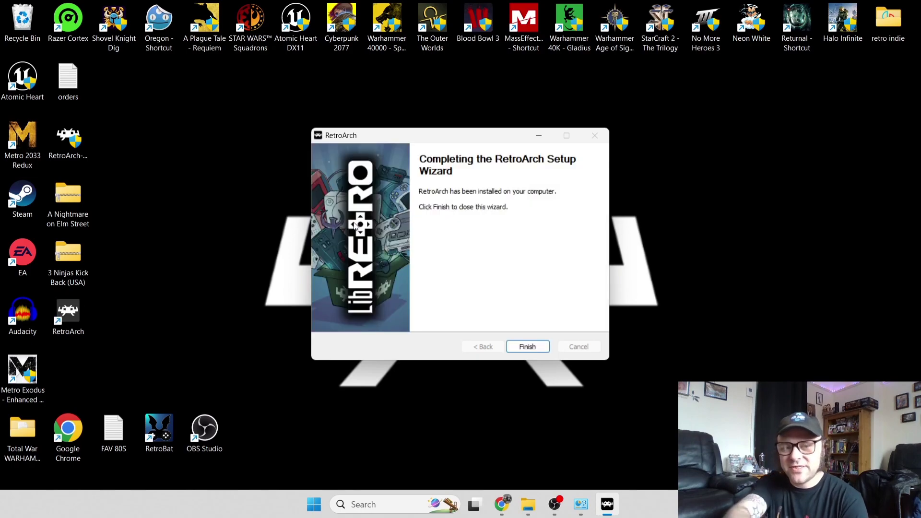
left_click(541, 347)
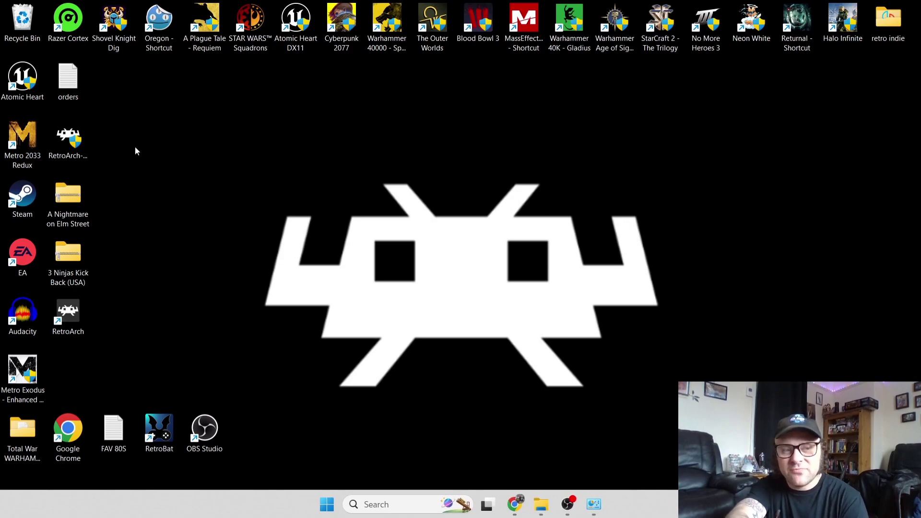
- Discard the RetroArch setup file into the Recycle Bin and open the installed RetroArch in a maximized window
left_click_drag(72, 140, 25, 27)
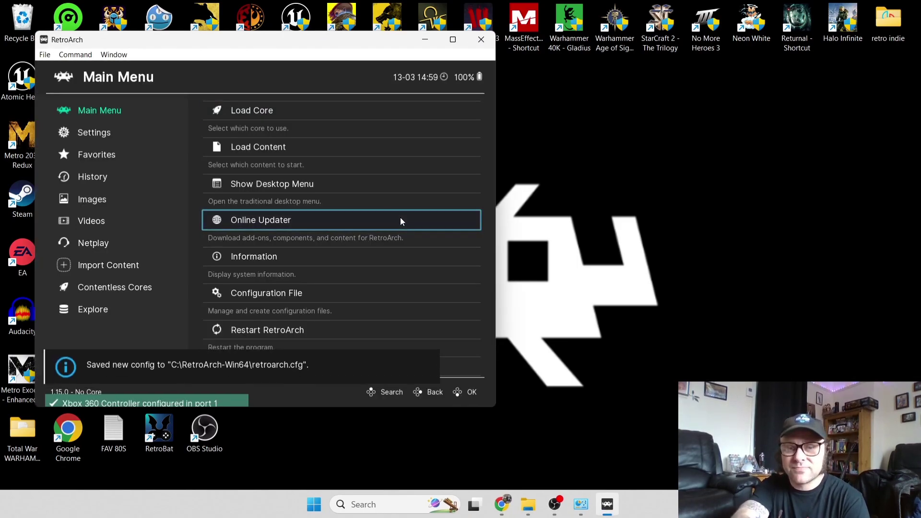
left_click(450, 39)
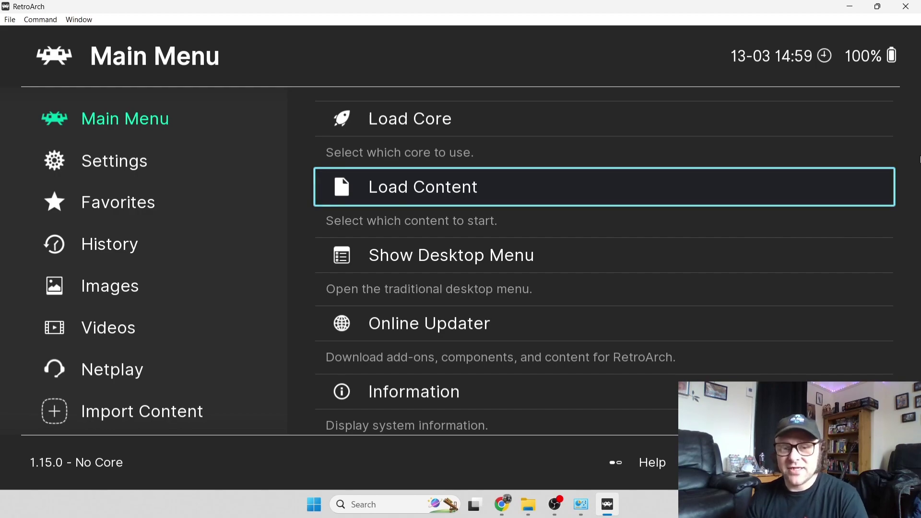
- Turn on Start in Fullscreen Mode in the video settings and return to the Main Menu
key("Down")
key("Left")
key("Down")
key("Right")
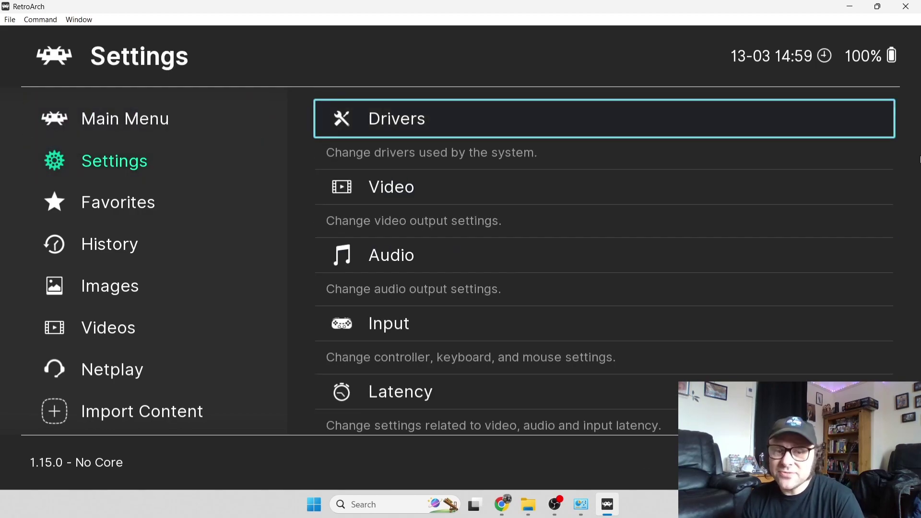
key("Down")
key("Return")
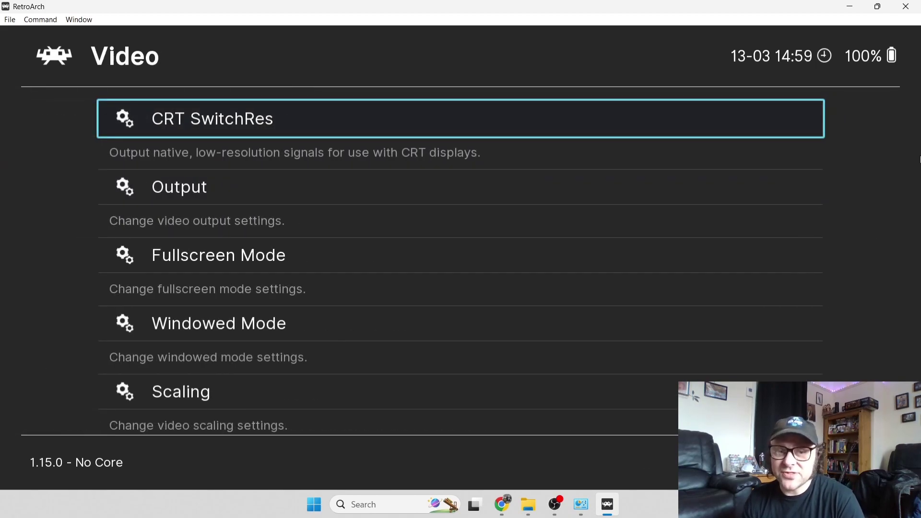
key("Down")
key("Down")
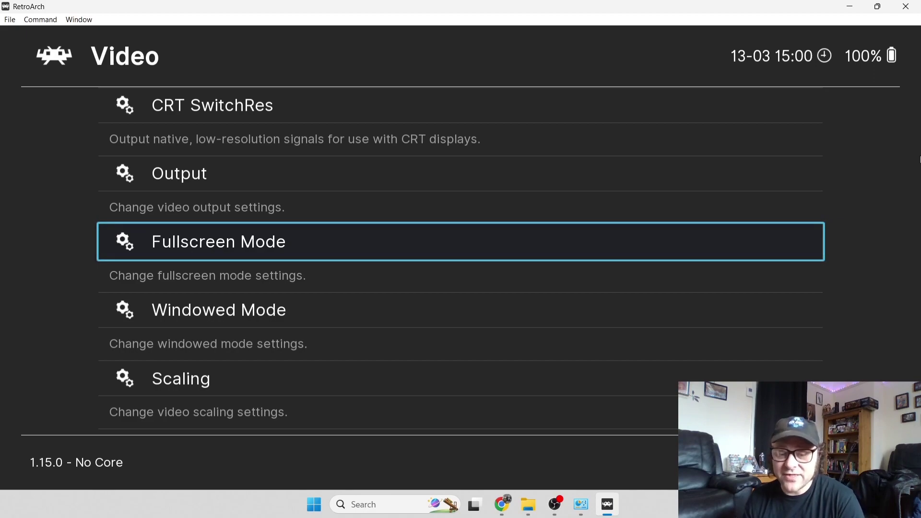
key("Return")
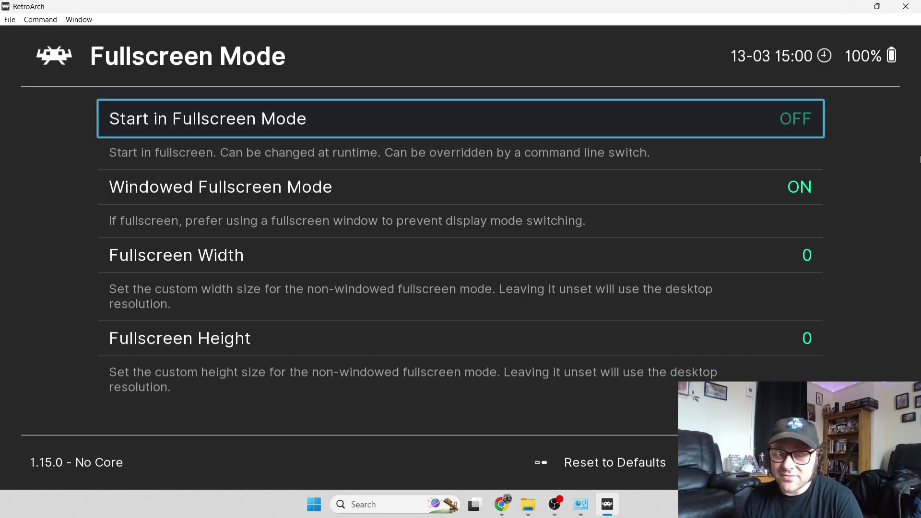
key("Return")
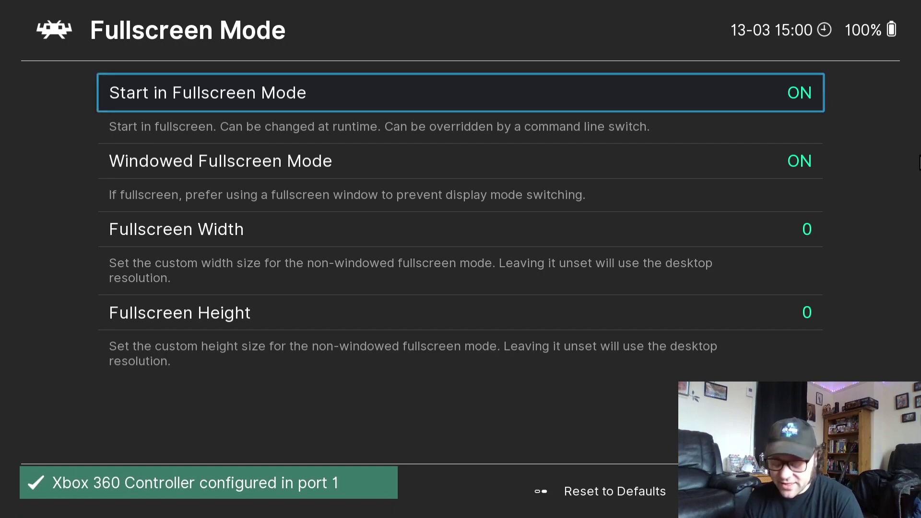
key("BackSpace")
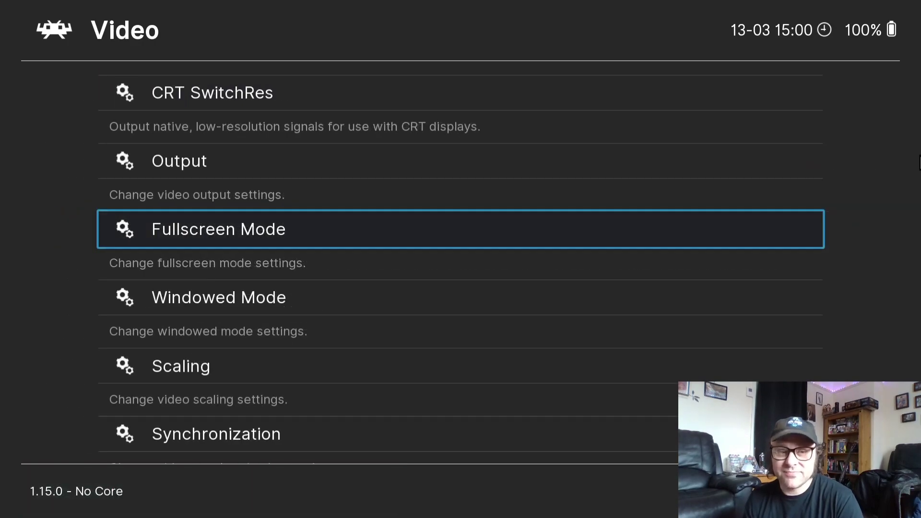
key("BackSpace")
key("BackSpace")
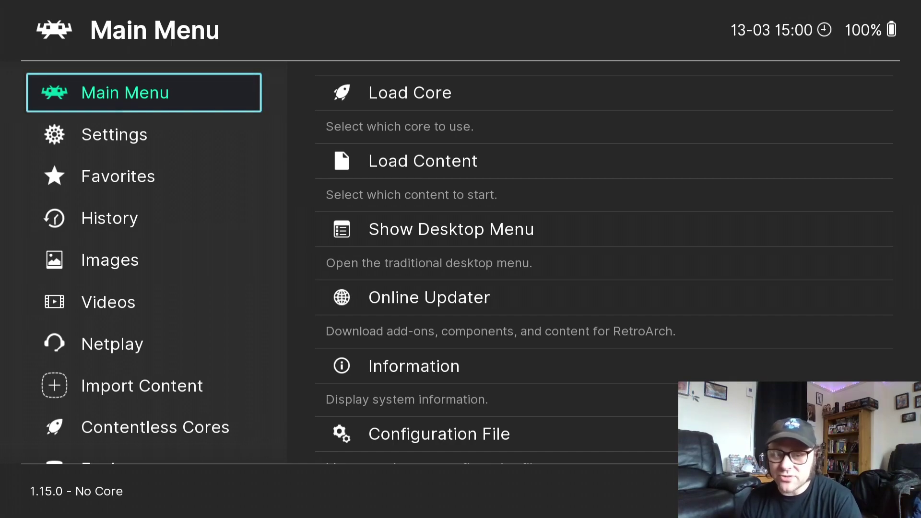
- Open the Core Downloader in the Online Updater
left_click(461, 229)
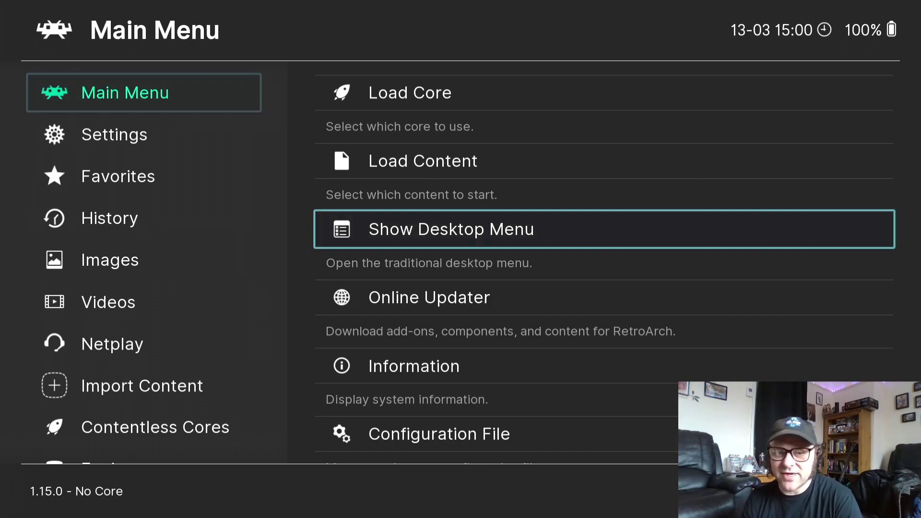
key("Up")
key("Up")
key("Down")
key("Down")
key("Down")
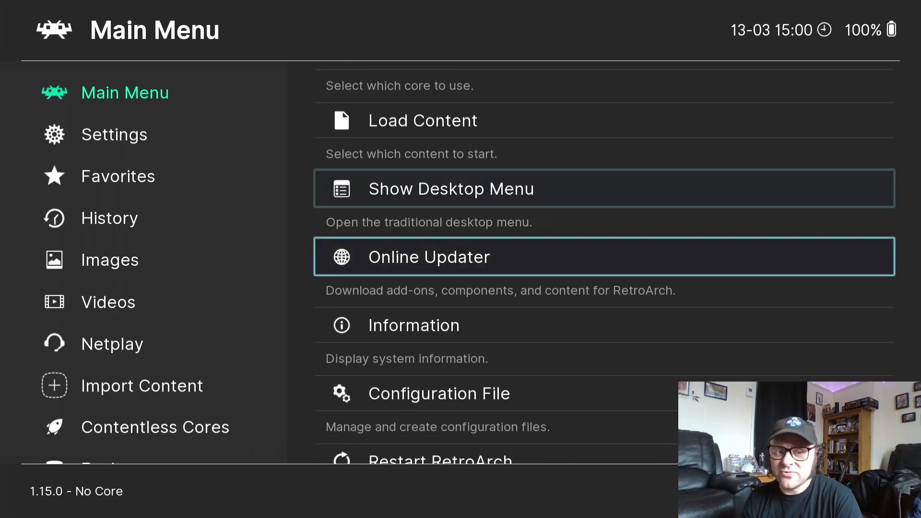
key("Return")
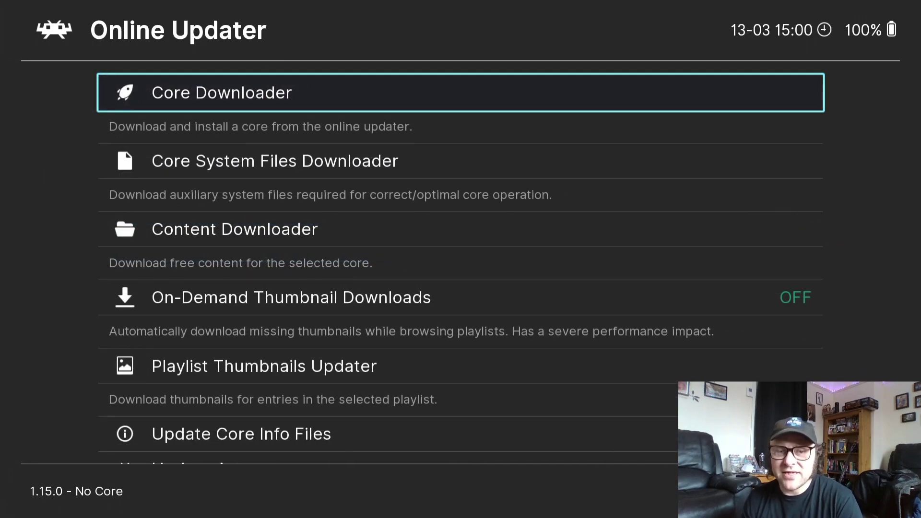
key("Return")
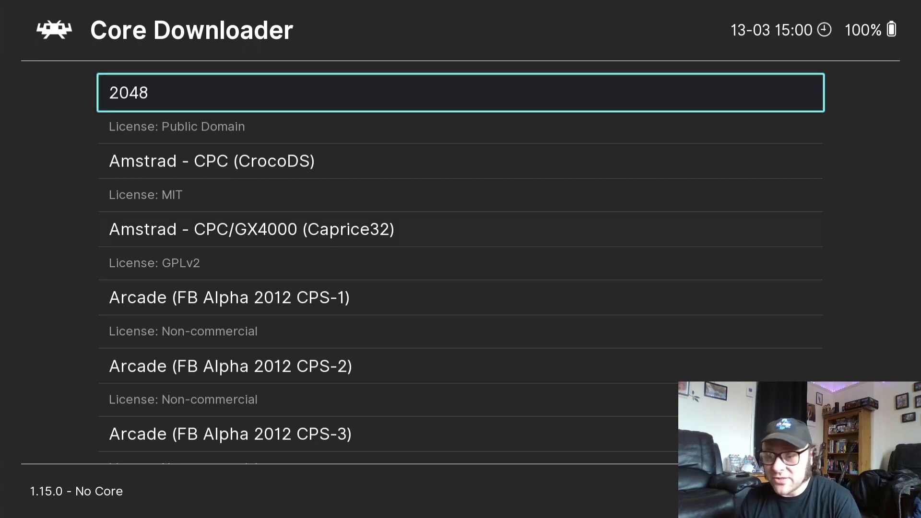
- Download the Nintendo - NES / Famicom (Mesen) core from the Core Downloader list
key("Down")
key("Down")
key("Down")
key("Down")
key("Down")
key("Down")
key("Down")
key("Down")
key("Down")
key("Down")
key("Down")
key("Down")
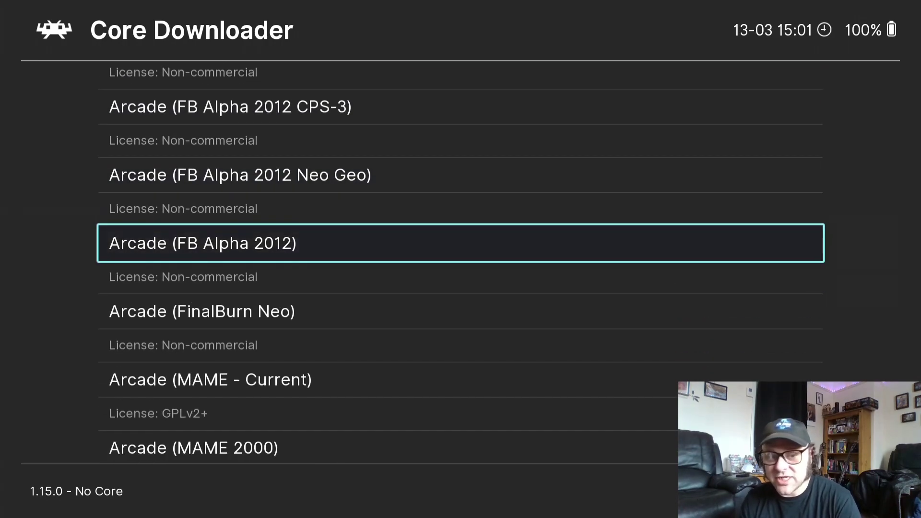
key("Down")
key("Down")
key("Down")
key("Down")
key("Down")
key("Down")
key("Down")
key("Down")
key("Down")
key("Down")
key("Down")
key("Down")
key("Down")
key("Down")
key("Down")
key("Down")
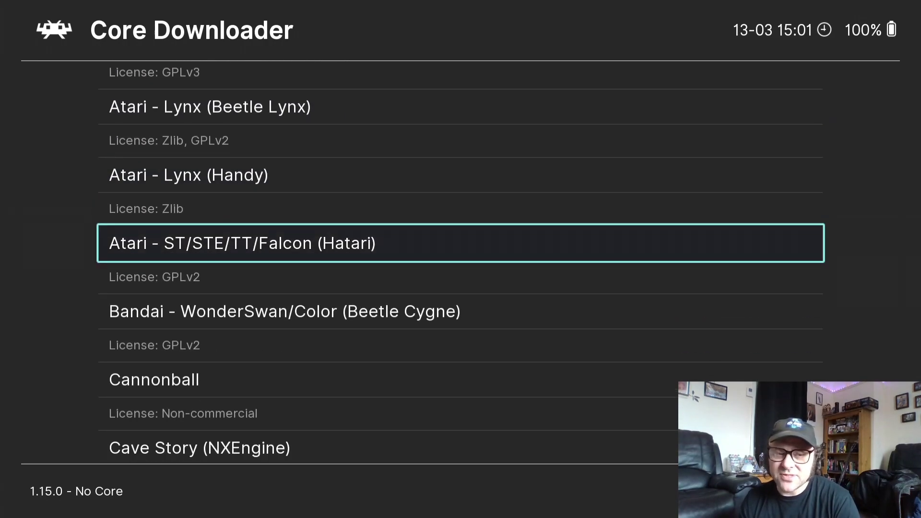
key("Down")
key("Down")
key("Down")
key("Down")
key("Down")
key("Down")
key("Down")
key("Down")
key("Down")
key("Down")
key("Down")
key("Down")
key("Down")
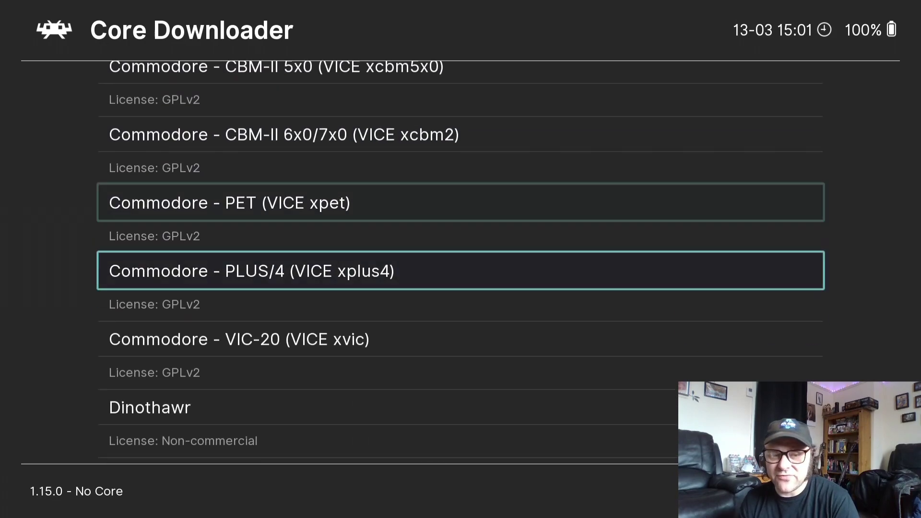
key("Down")
key("Down")
key("Down")
key("Down")
key("Down")
key("Down")
key("Down")
key("Down")
key("Down")
key("Down")
key("Down")
key("Down")
key("Down")
key("Down")
key("Down")
key("Down")
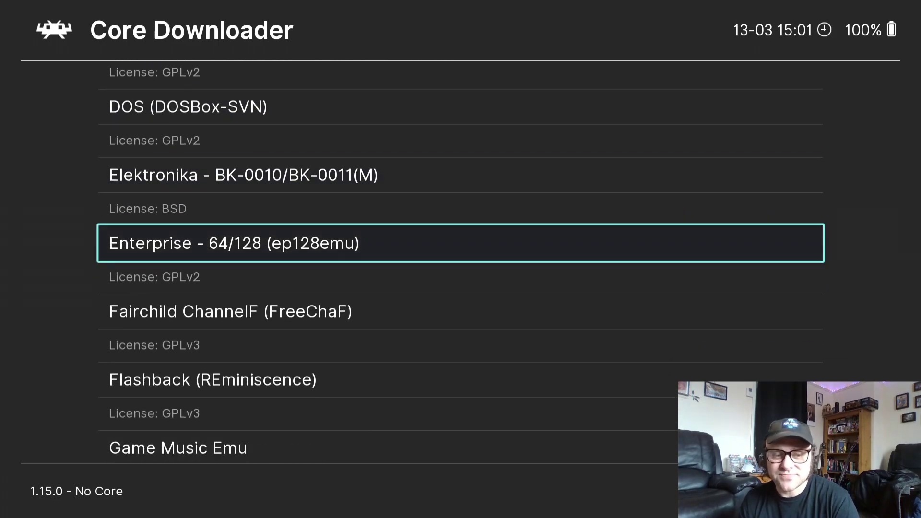
key("Down")
key("Down")
key("Down")
key("Down")
key("Down")
key("Down")
key("Down")
key("Down")
key("Down")
key("Down")
key("Down")
key("Down")
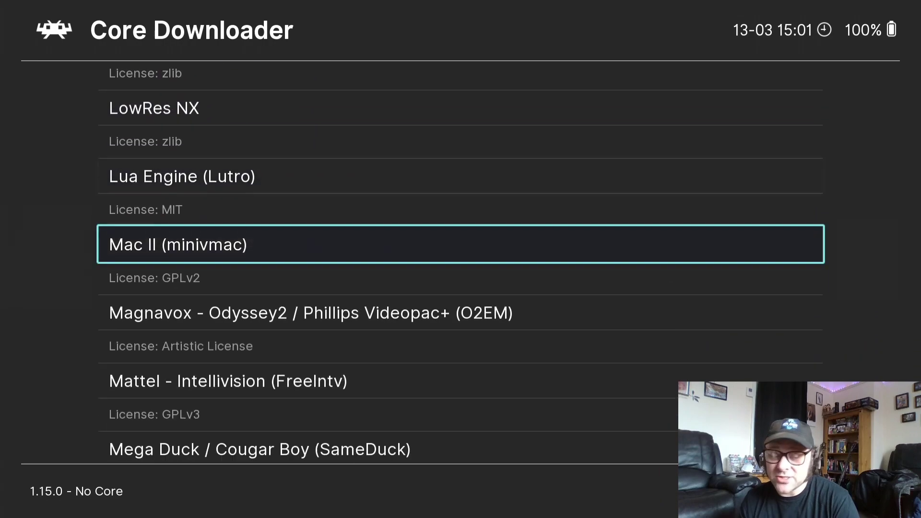
key("Down")
key("Down")
key("Down")
key("Down")
key("Down")
key("Down")
key("Down")
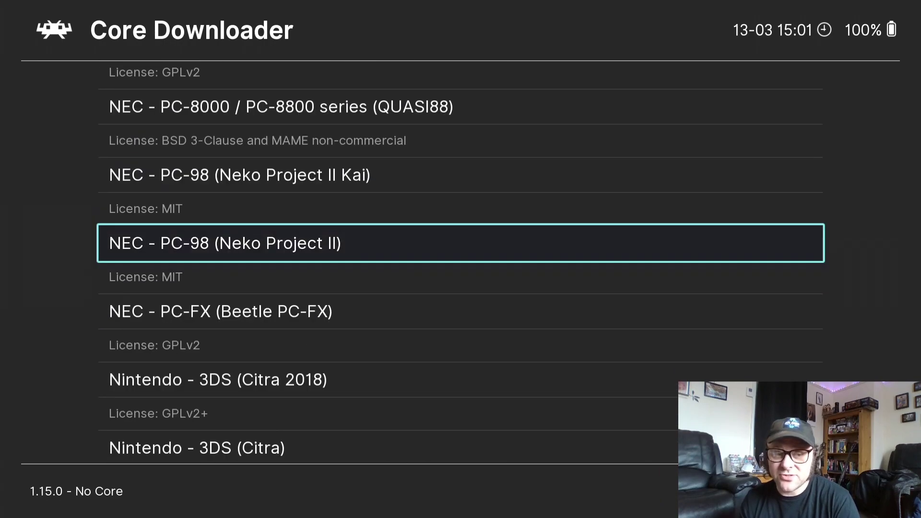
key("Down")
key("Down")
key("Down")
key("Down")
key("Down")
key("Down")
key("Down")
key("Down")
key("Down")
key("Down")
key("Down")
key("Down")
key("Down")
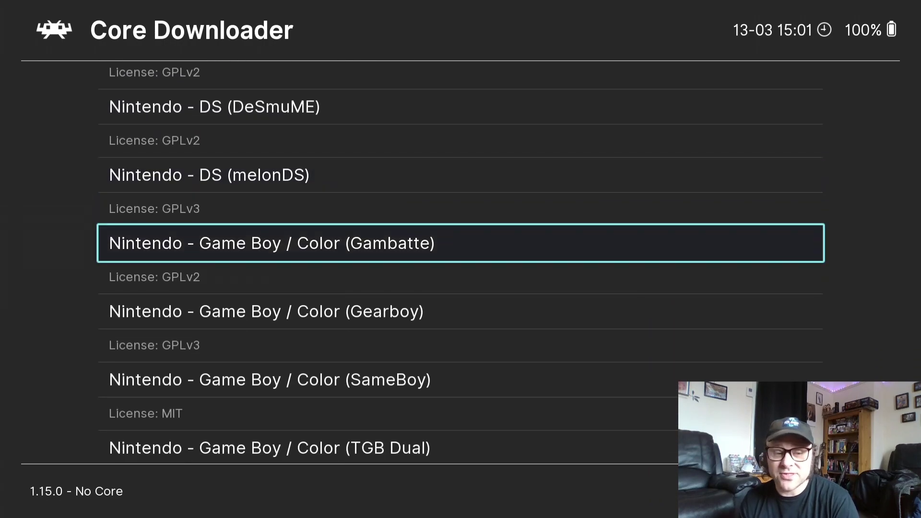
key("Down")
key("Down")
key("Down")
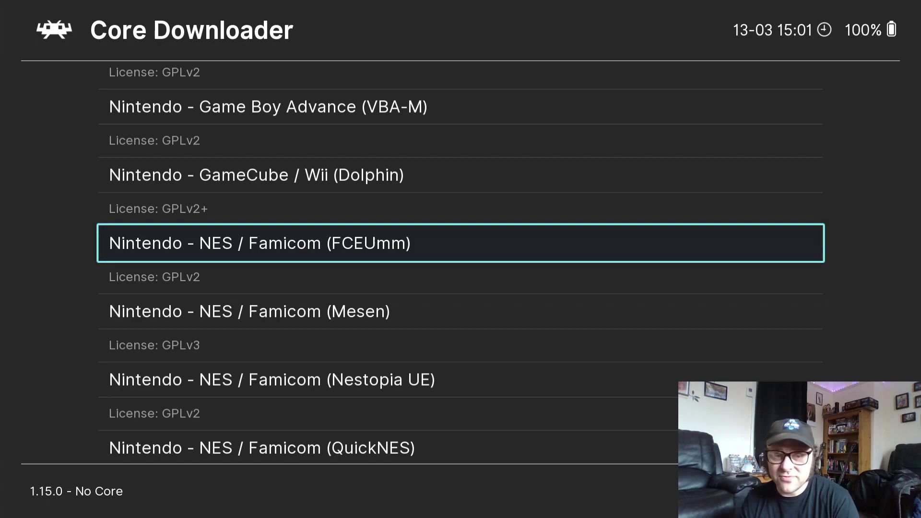
key("Down")
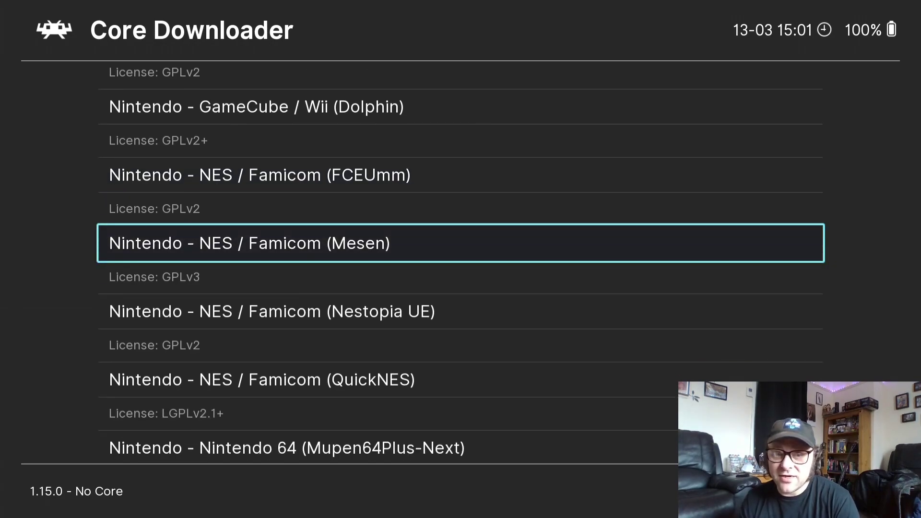
key("Return")
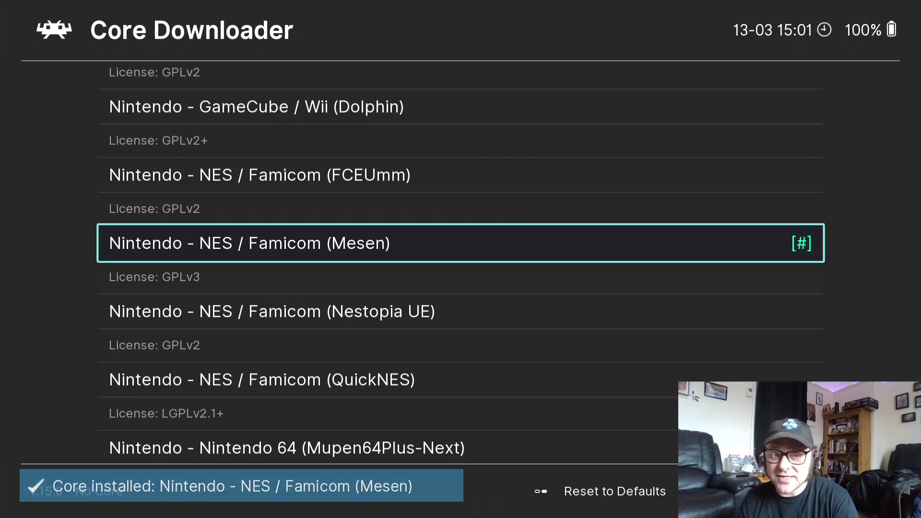
- Download the Sega - MS/GG/MD/CD (Genesis Plus GX) core from the Core Downloader list
key("Up")
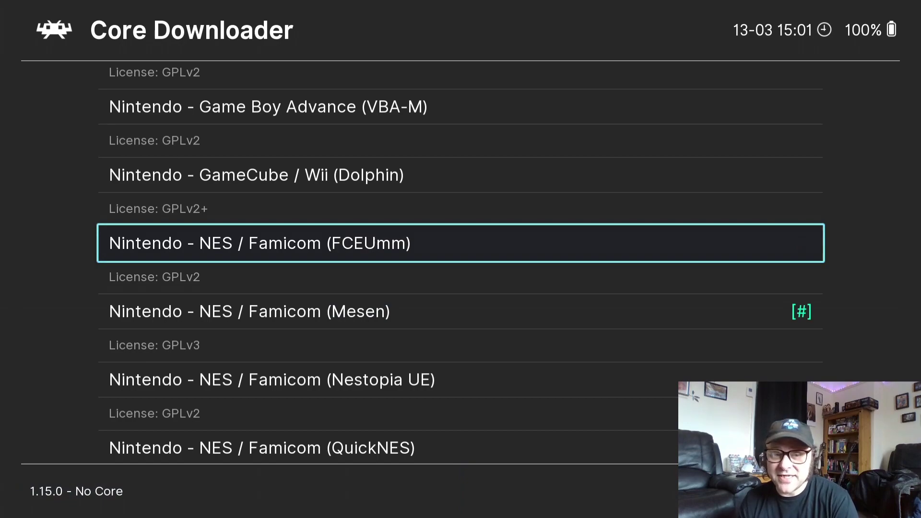
key("Down")
key("Down")
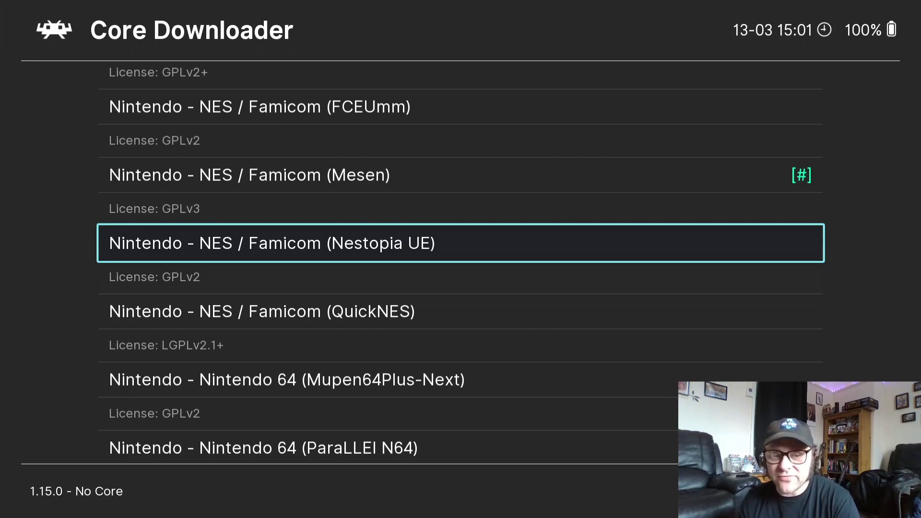
key("Down")
key("Down")
key("Down")
key("Down")
key("Down")
key("Down")
key("Down")
key("Down")
key("Down")
key("Down")
key("Down")
key("Down")
key("Down")
key("Down")
key("Down")
key("Down")
key("Down")
key("Down")
key("Down")
key("Down")
key("Down")
key("Down")
key("Down")
key("Down")
key("Down")
key("Down")
key("Down")
key("Down")
key("Down")
key("Down")
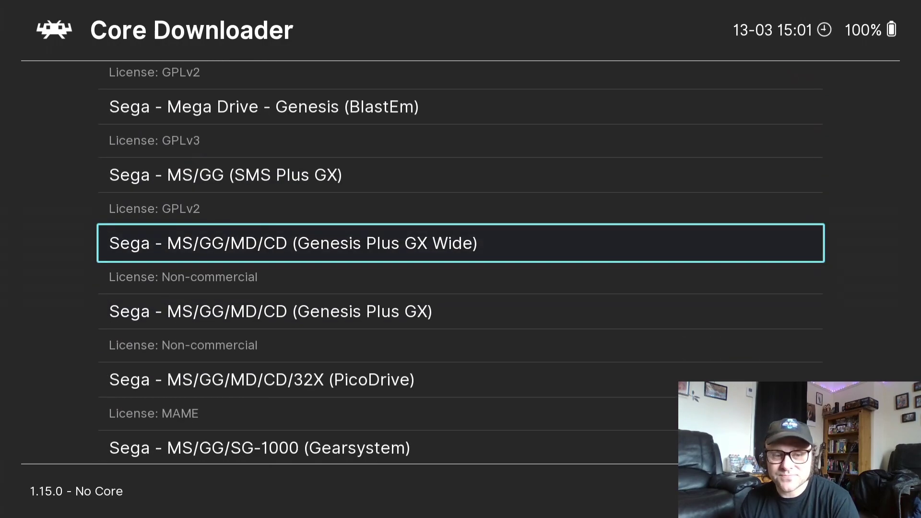
key("Up")
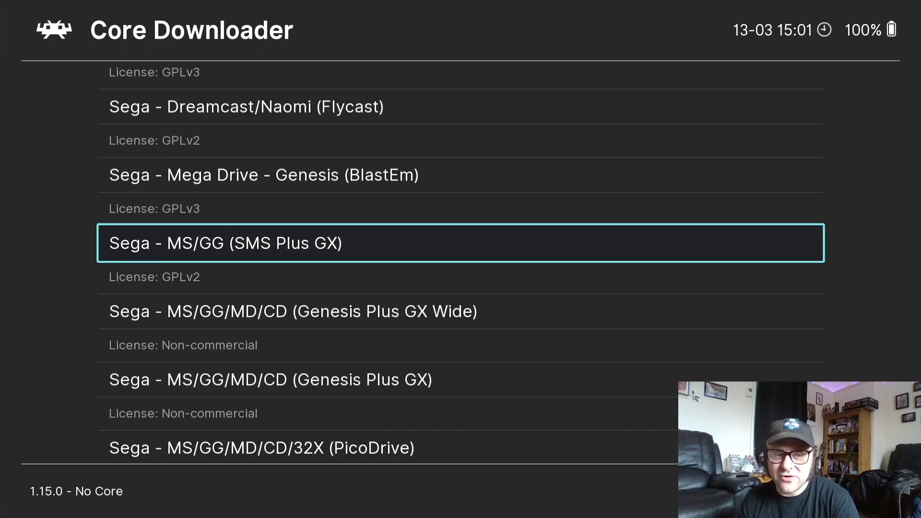
key("Up")
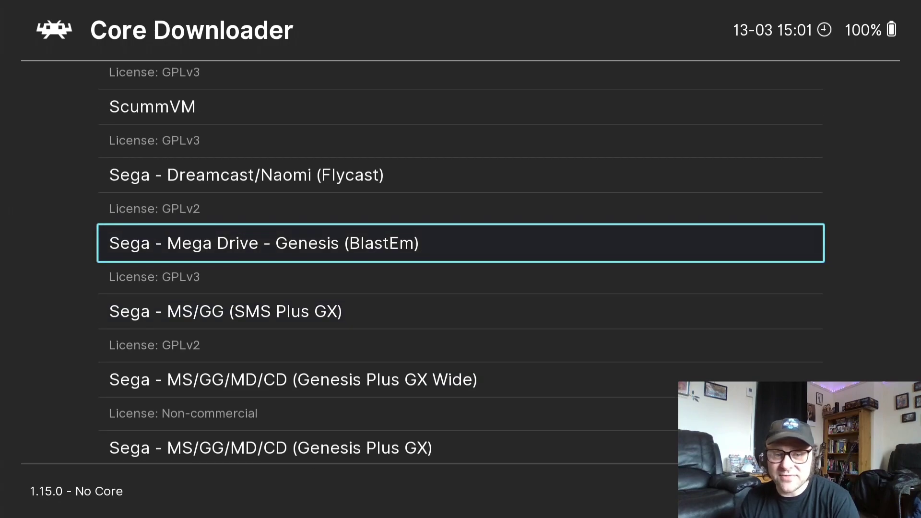
key("Down")
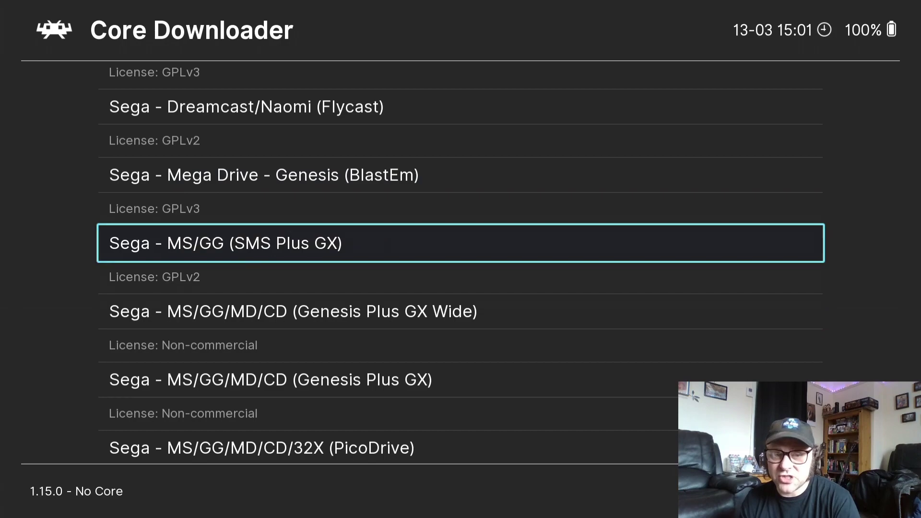
key("Down")
key("Up")
key("Down")
key("Down")
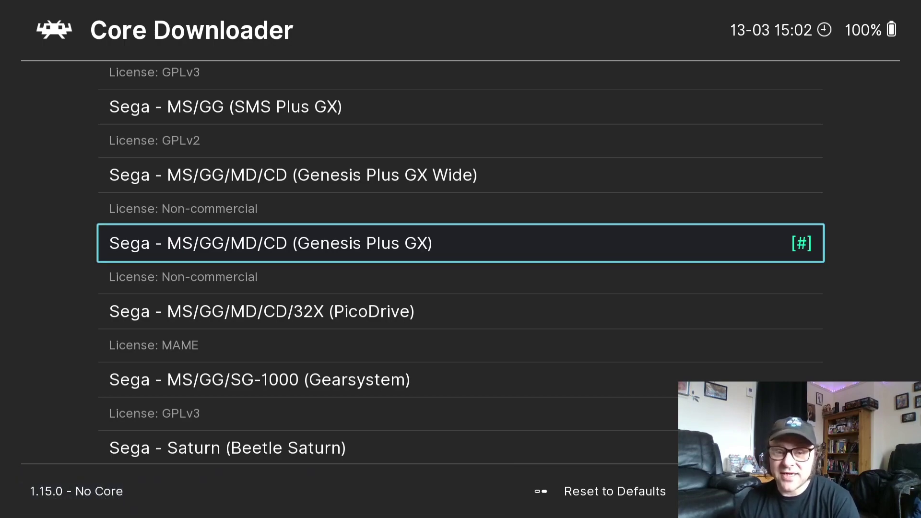
- Leave the Core Downloader and Online Updater and return to the Main Menu categories
key("BackSpace")
key("BackSpace")
key("BackSpace")
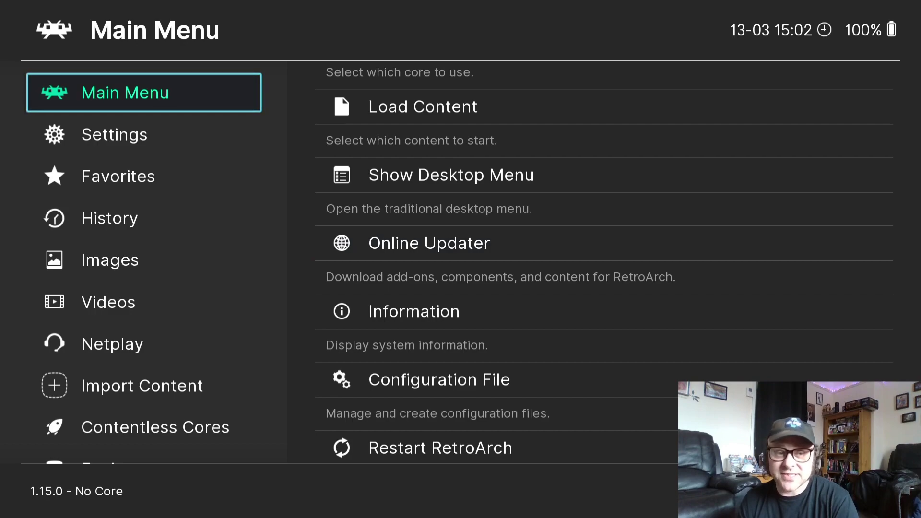
- Look through the Main Menu entries from Load Core to Restart RetroArch
key("Right")
key("Up")
key("Up")
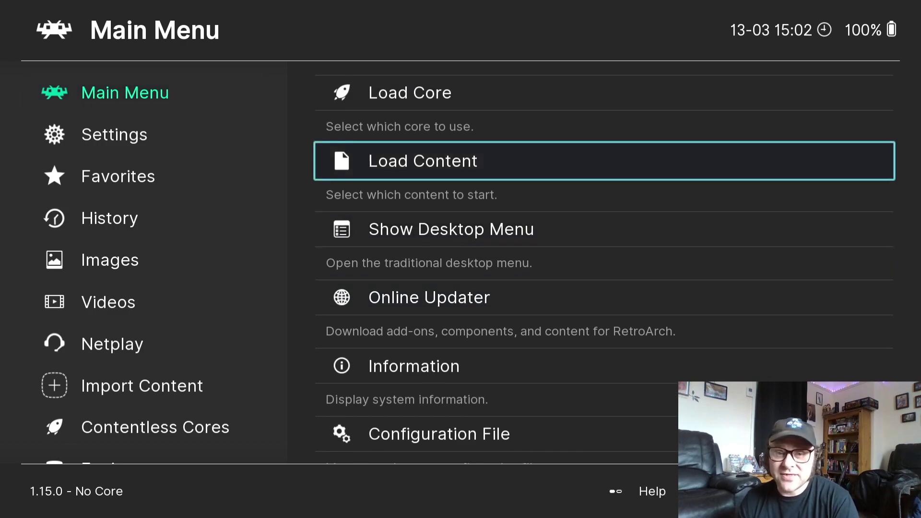
key("Up")
key("Down")
key("Down")
key("Down")
key("Down")
key("Down")
key("Down")
key("Left")
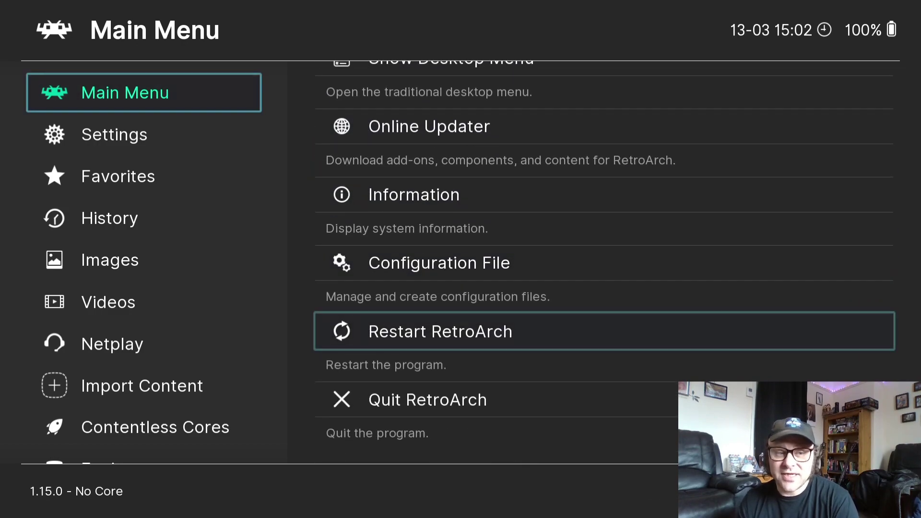
- Go to Import Content and start a Scan Directory operation
key("Down")
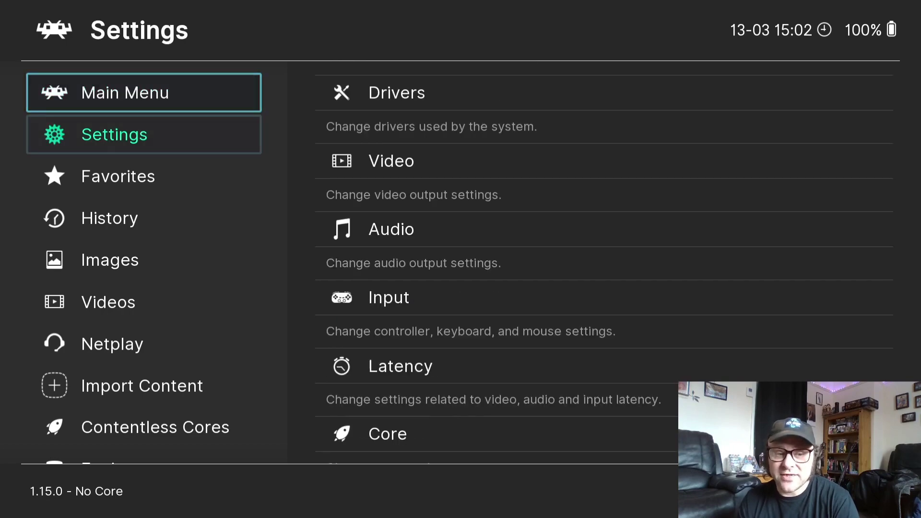
key("Down")
key("Down")
key("Down")
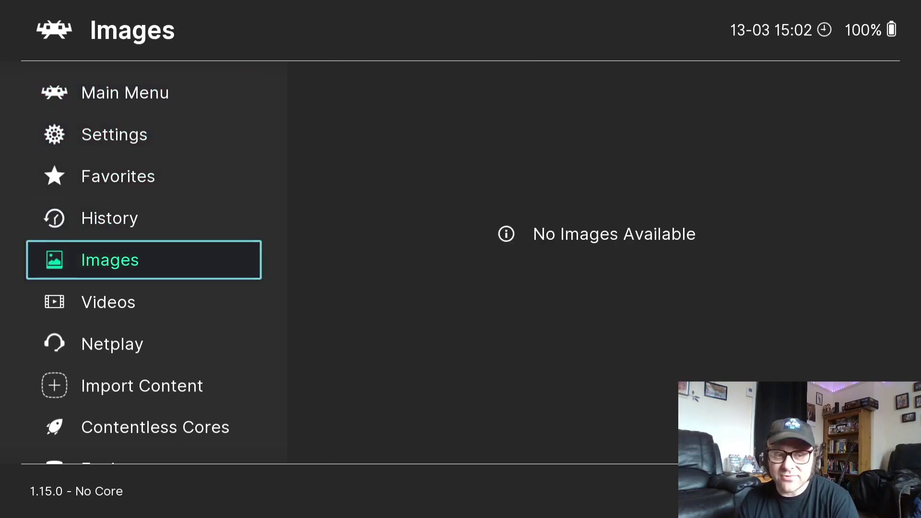
key("Down")
key("Down")
key("Down")
key("Right")
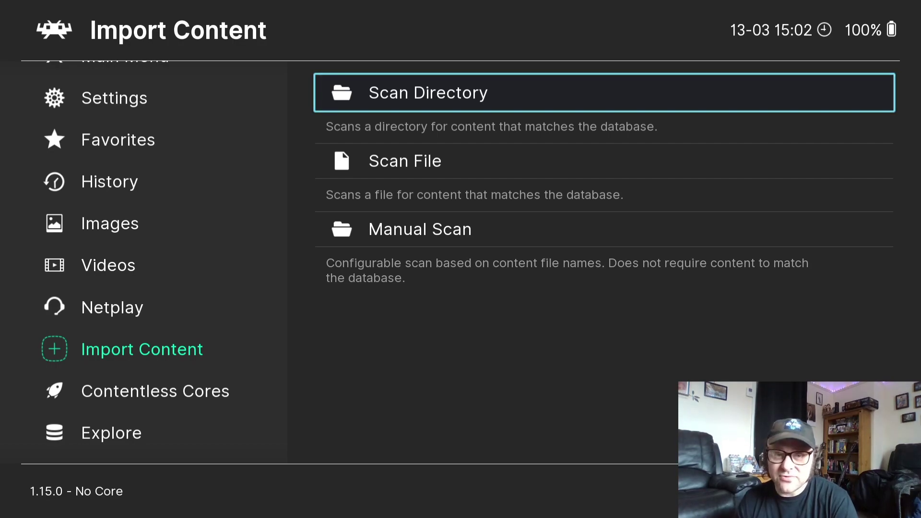
key("Return")
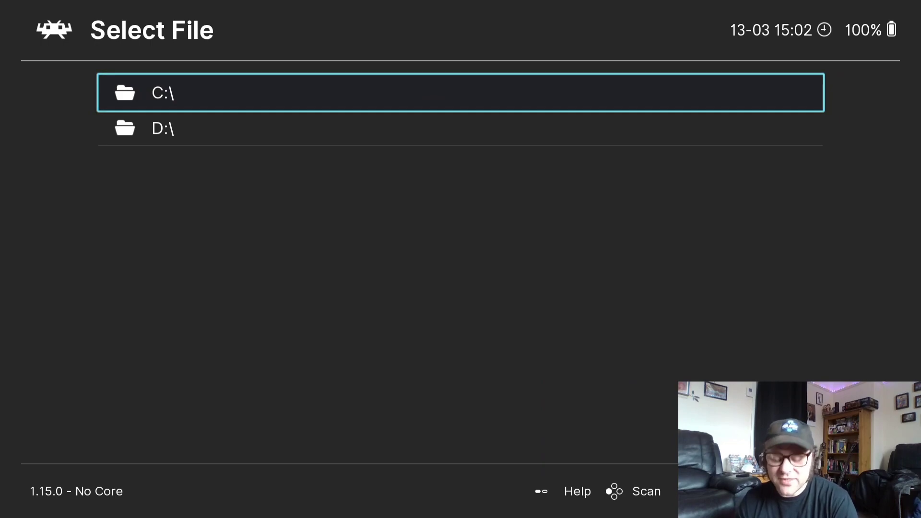
- Browse into the Users folder on the C:\ drive
key("Return")
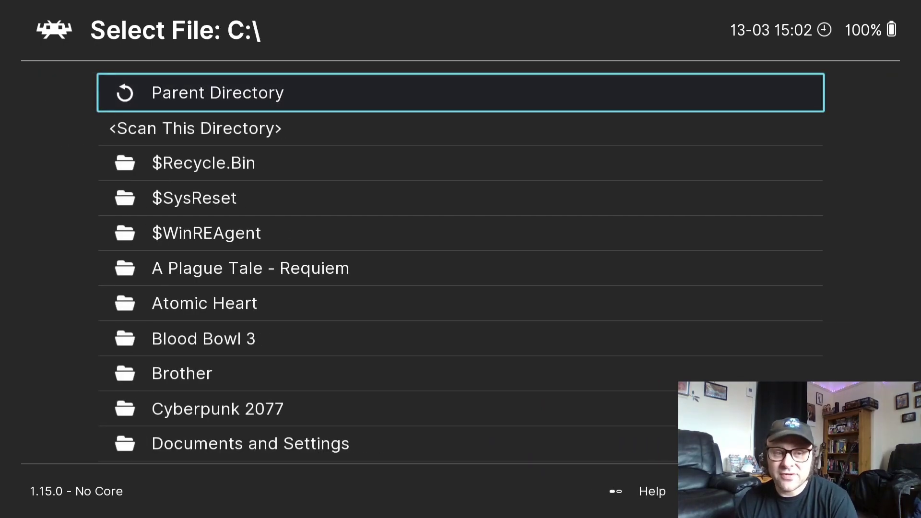
key("Down")
key("Down")
key("Down")
key("Down")
key("Down")
key("Down")
key("Down")
key("Down")
key("Down")
key("Down")
key("Down")
key("Down")
key("Down")
key("Down")
key("Down")
key("Down")
key("Down")
key("Down")
key("Down")
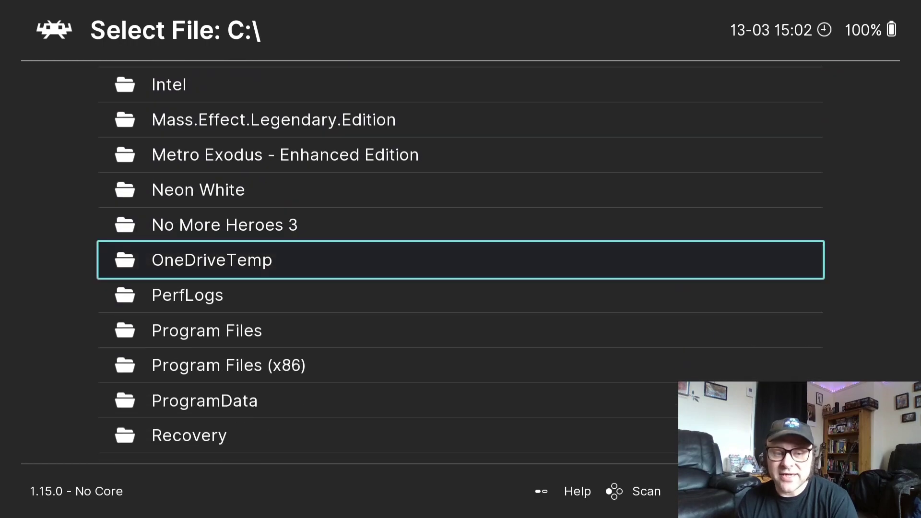
key("Down")
key("Down")
key("Down")
key("Down")
key("Down")
key("Down")
key("Down")
key("Down")
key("Down")
key("Down")
key("Down")
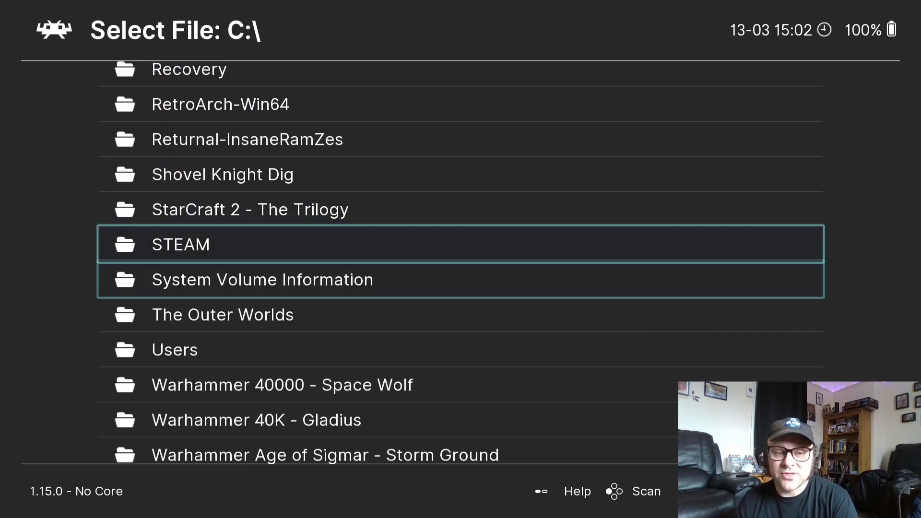
key("Down")
key("Down")
key("Return")
- Open the personal user profile folder inside C:\Users
key("Down")
key("Down")
key("Down")
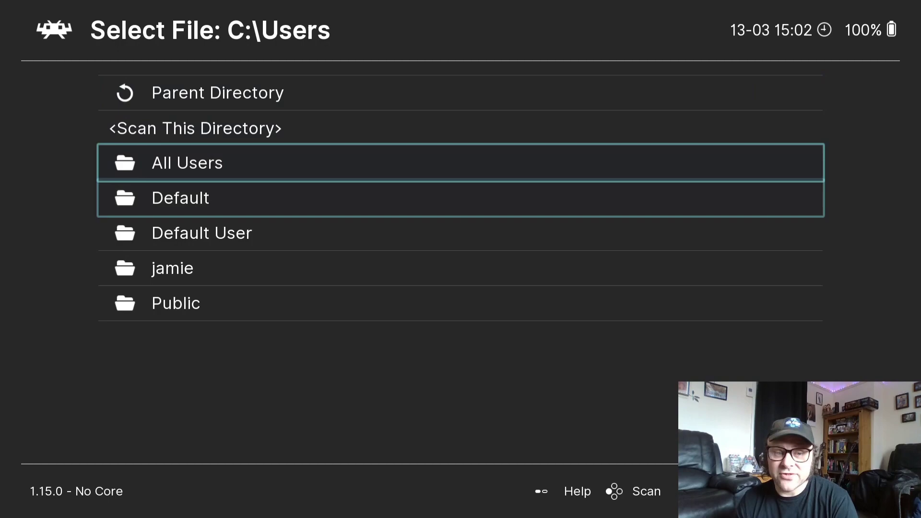
key("Down")
key("Down")
key("Return")
- Open the Desktop folder of the user profile and scan that directory for game content
key("Down")
key("Down")
key("Down")
key("Down")
key("Down")
key("Down")
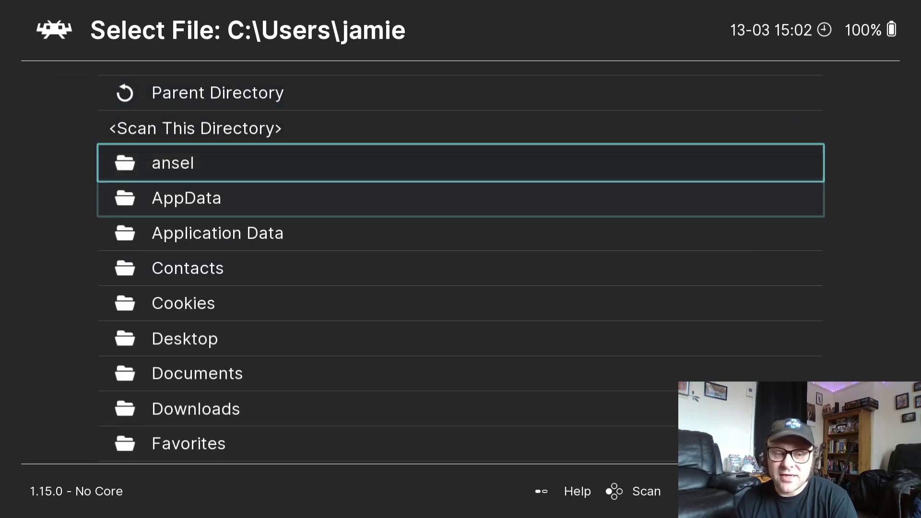
key("Up")
key("Up")
key("Up")
key("Down")
key("Down")
key("Down")
key("Down")
key("Down")
key("Down")
key("Down")
key("Down")
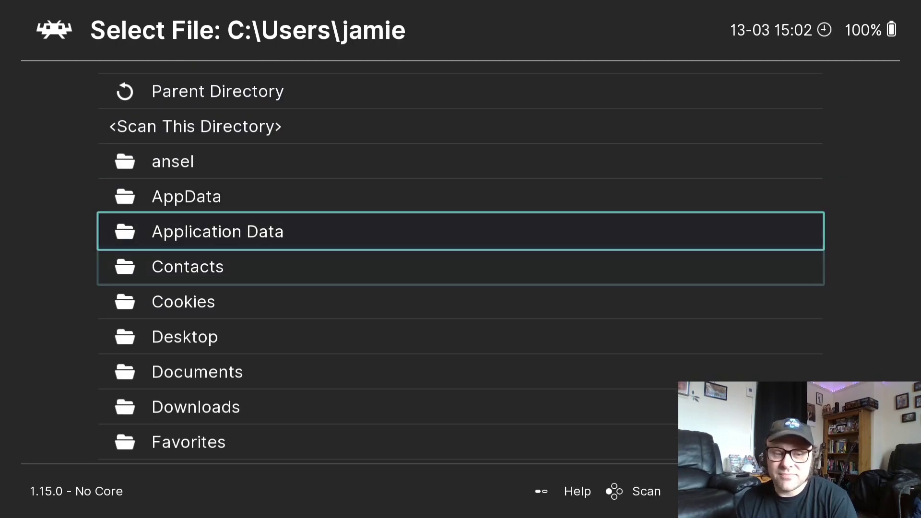
key("Down")
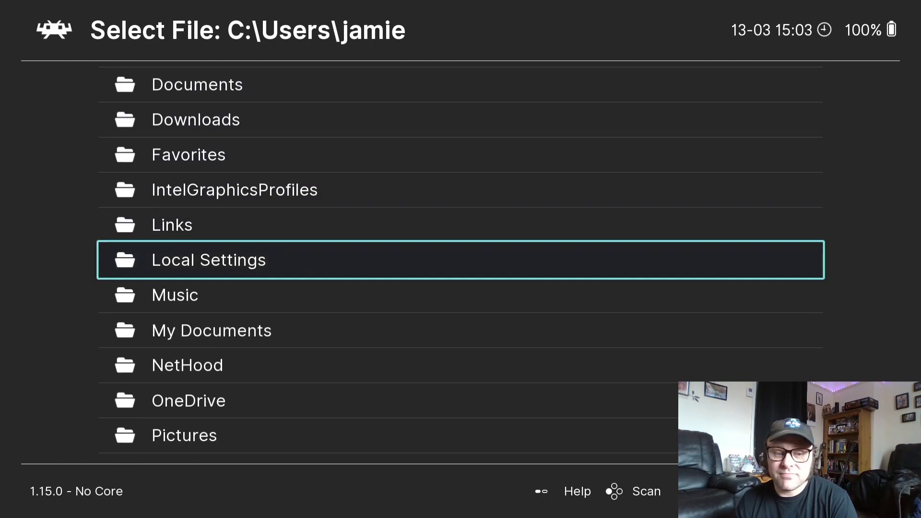
key("Up")
key("Up")
key("Up")
key("Up")
key("Up")
key("Up")
key("Up")
key("Up")
key("Up")
key("Down")
key("Down")
key("Down")
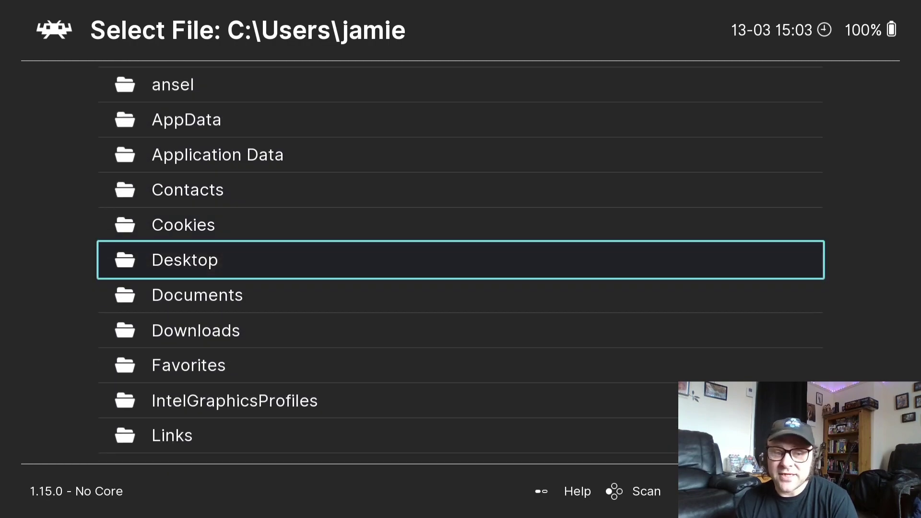
key("Return")
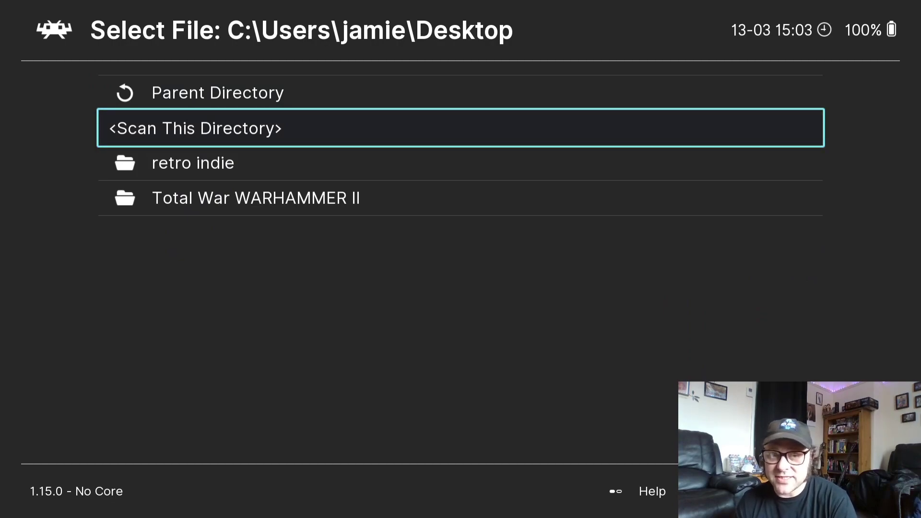
key("Return")
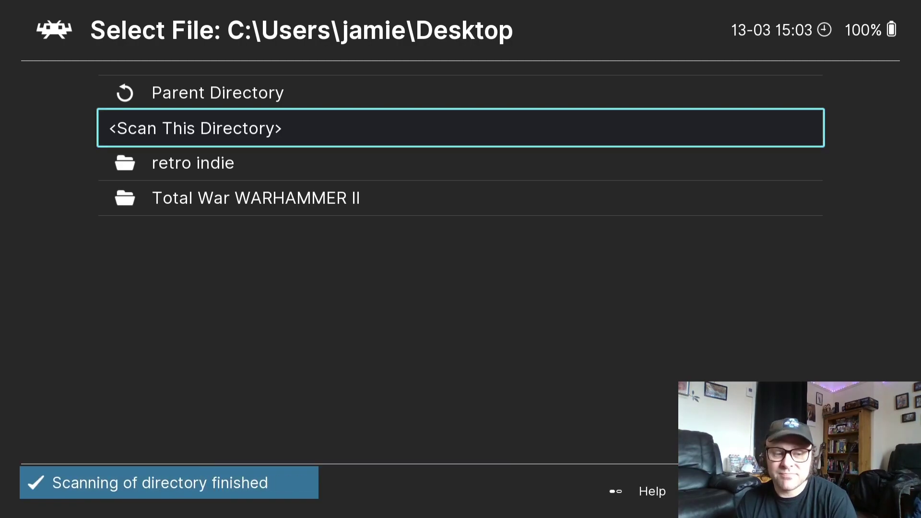
- Leave the scan folder browser and return to the category list at Import Content
key("BackSpace")
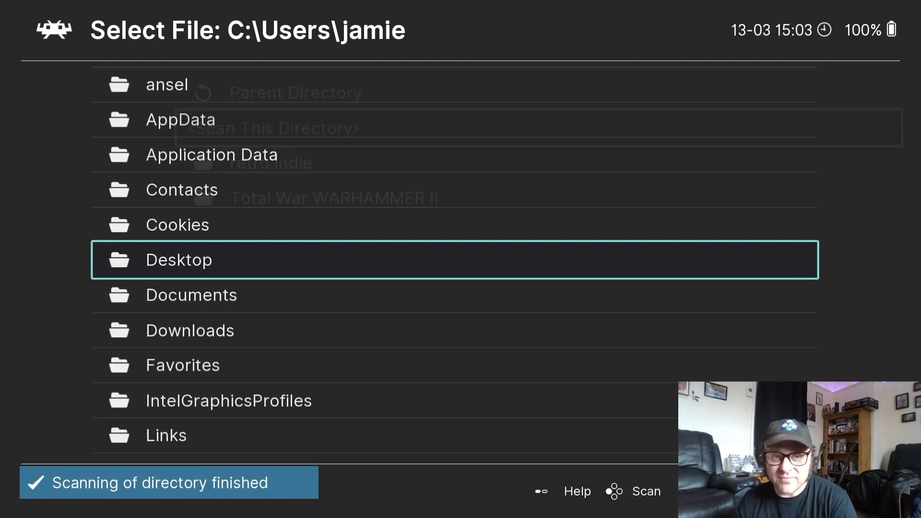
key("BackSpace")
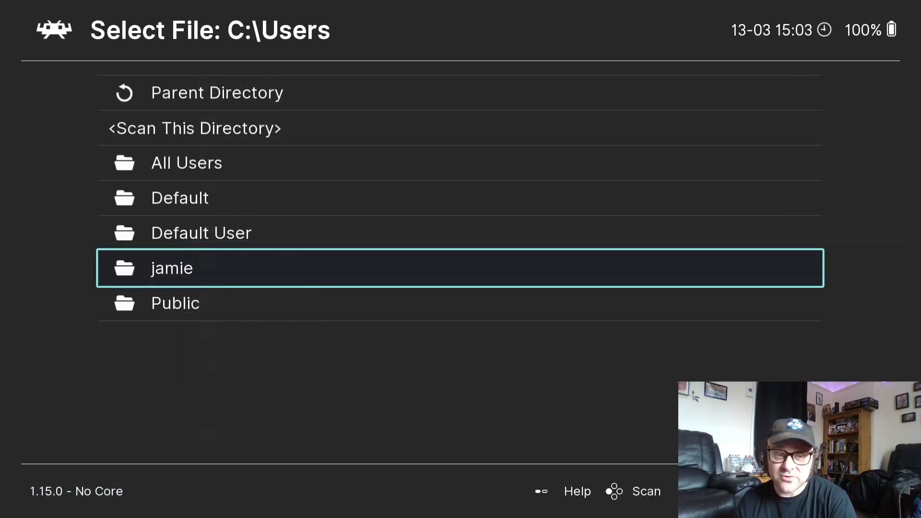
key("BackSpace")
key("BackSpace")
key("BackSpace")
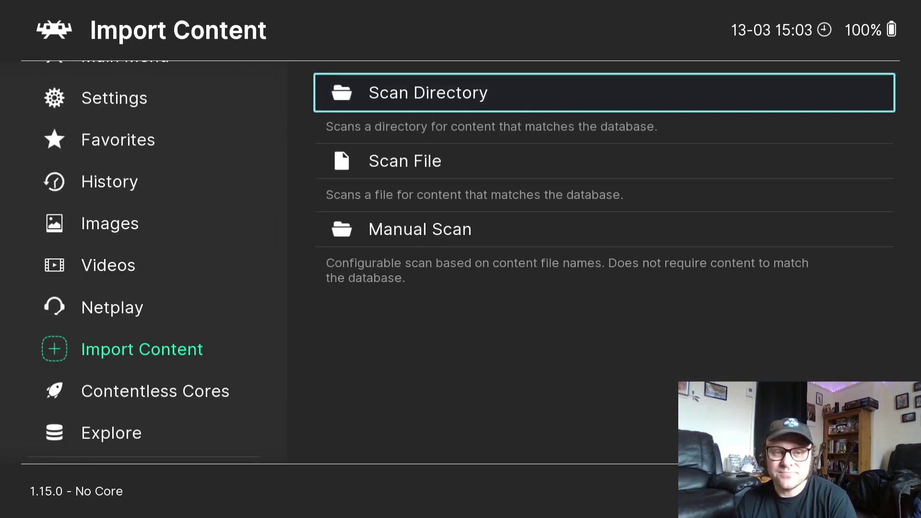
key("BackSpace")
- Look through the Explore view and the Nintendo Entertainment System and Mega Drive - Genesis playlists
key("Down")
key("Down")
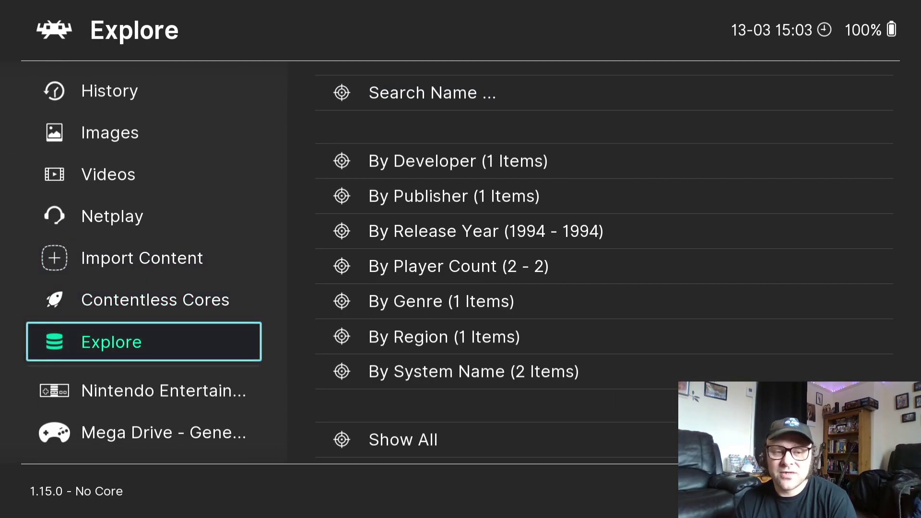
key("Down")
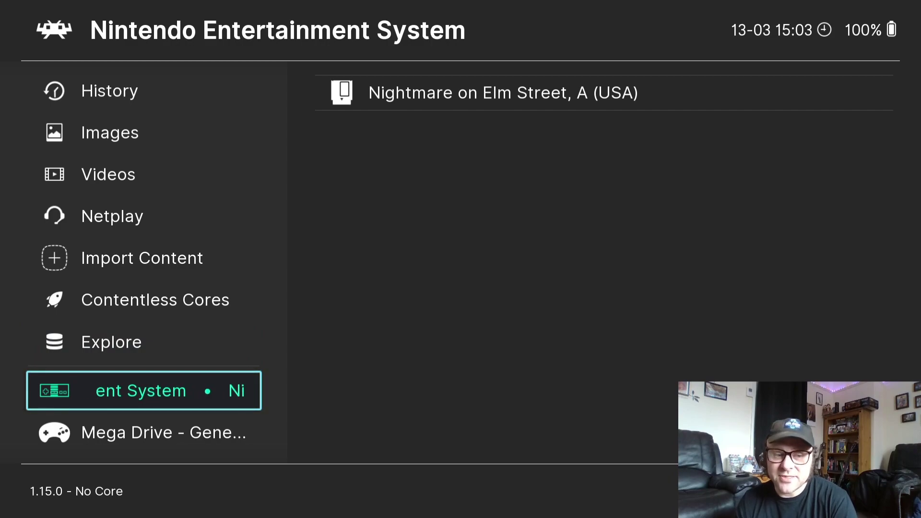
key("Down")
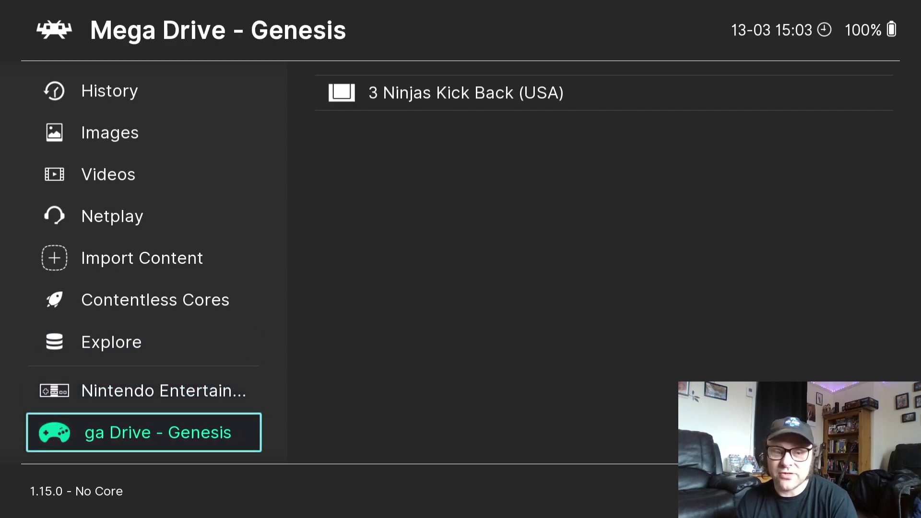
key("Up")
key("Up")
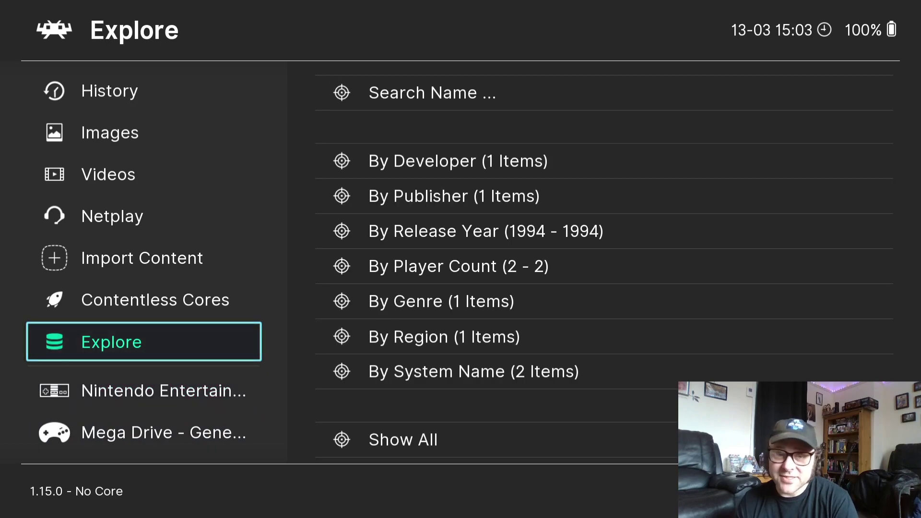
- Choose the Nintendo - NES / Famicom (Mesen) core for Nightmare on Elm Street, A (USA) in the Nintendo Entertainment System playlist
key("Down")
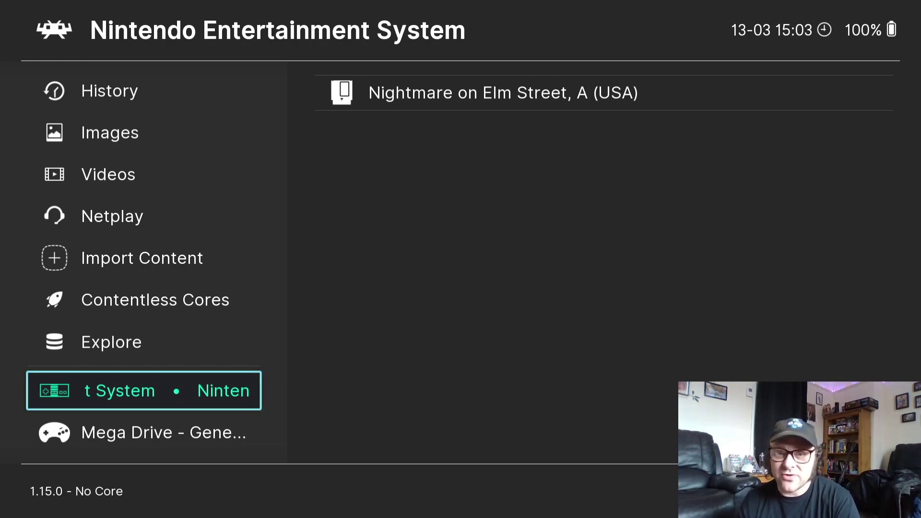
key("Right")
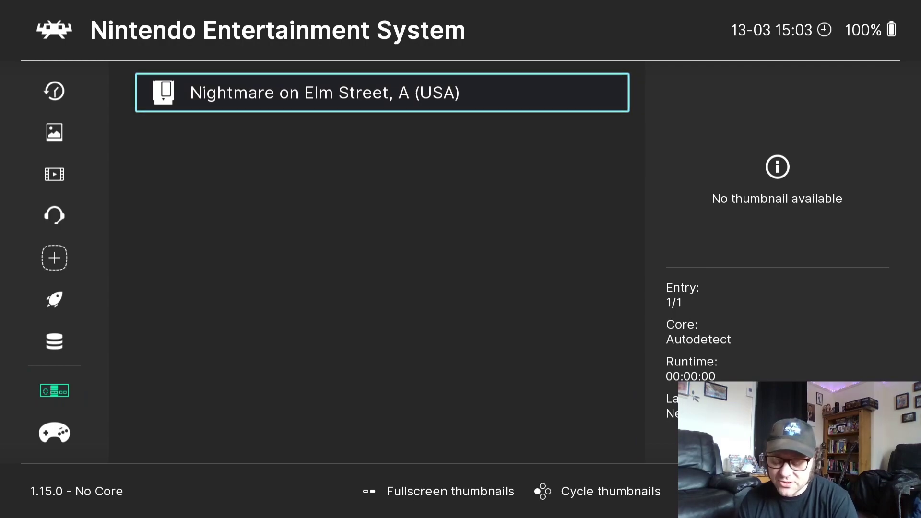
key("Return")
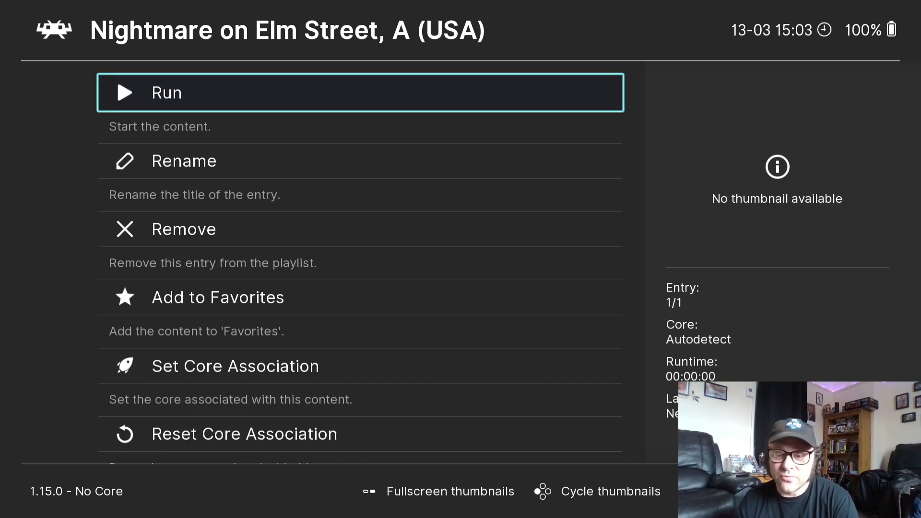
key("Return")
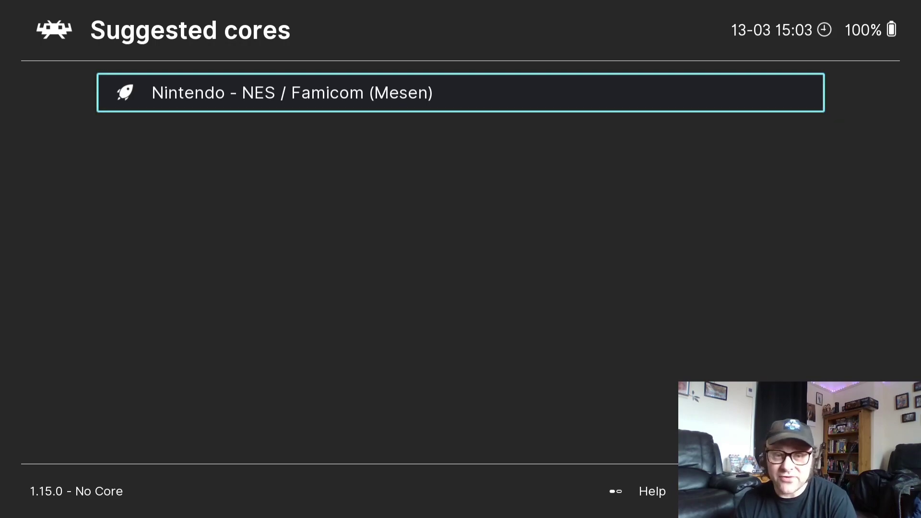
key("Return")
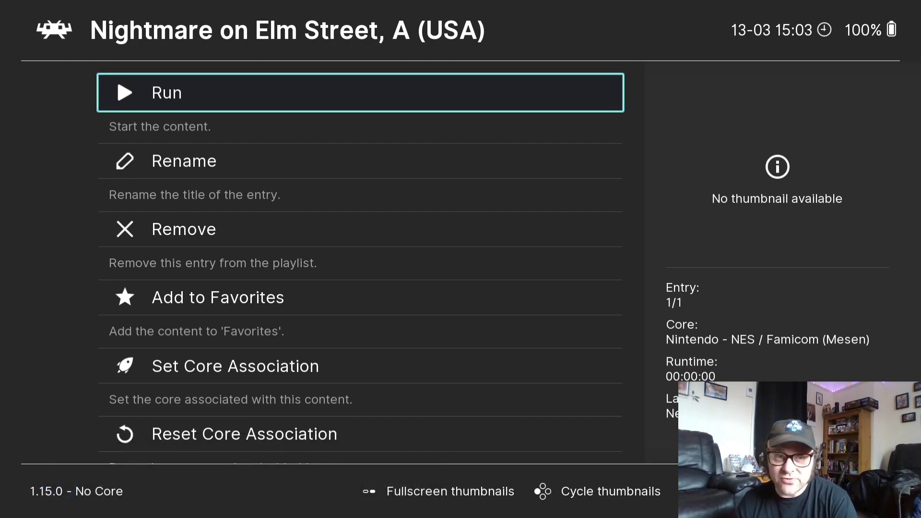
- Run Nightmare on Elm Street, A (USA), start a 1 Player game, and briefly test moving and attacking
key("Return")
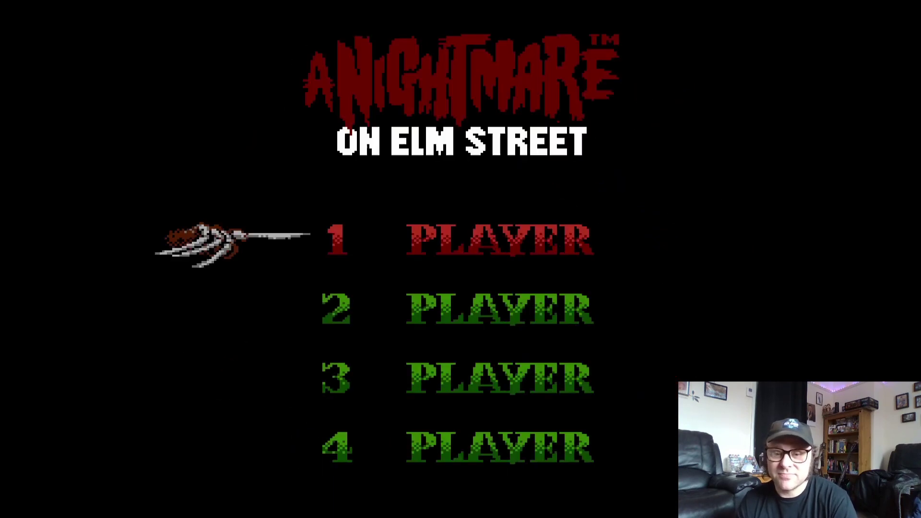
key("Return")
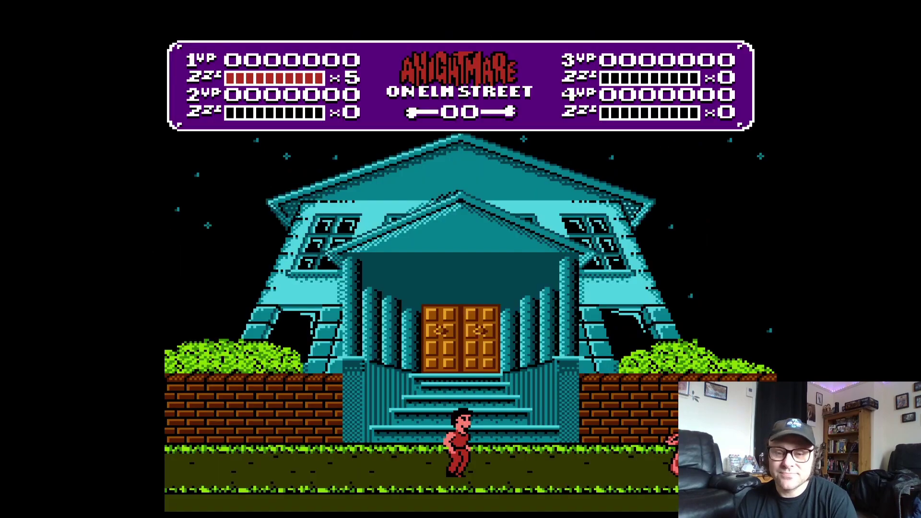
key("Right")
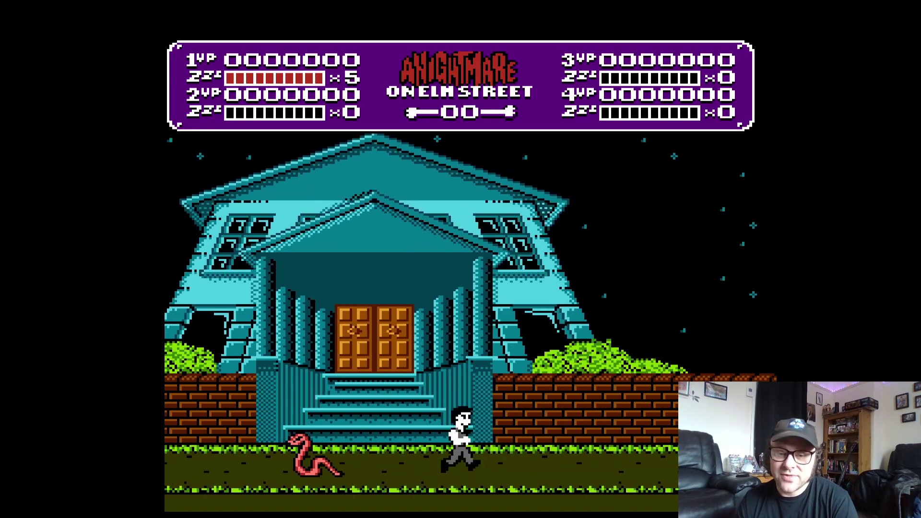
key("x")
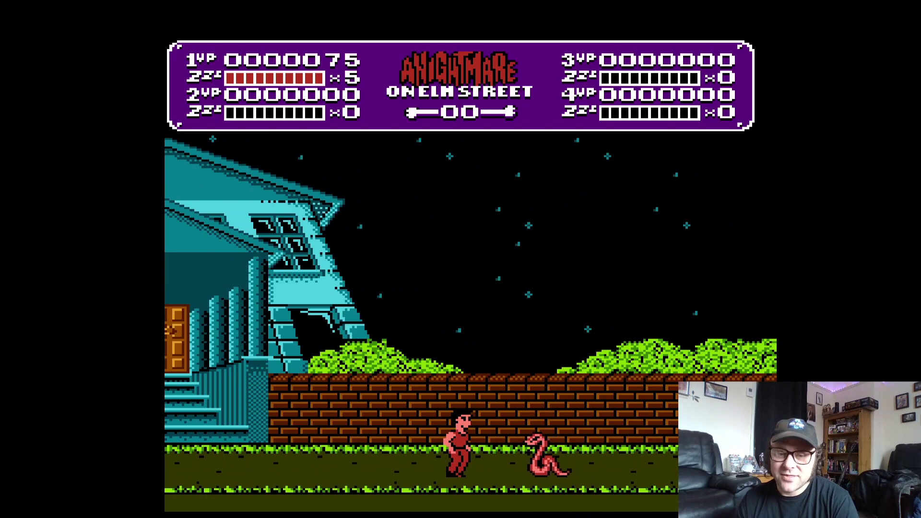
key("x")
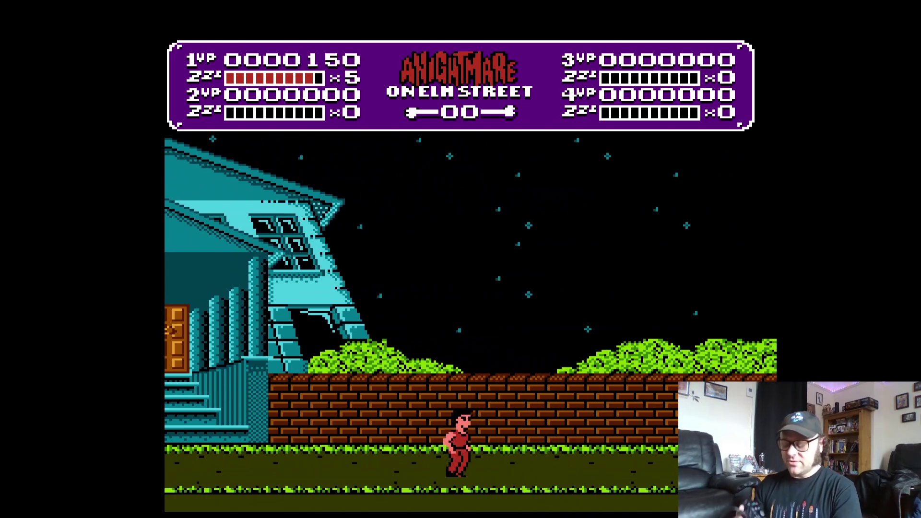
- Bring up the Quick Menu over the running game and close the content
key("F1")
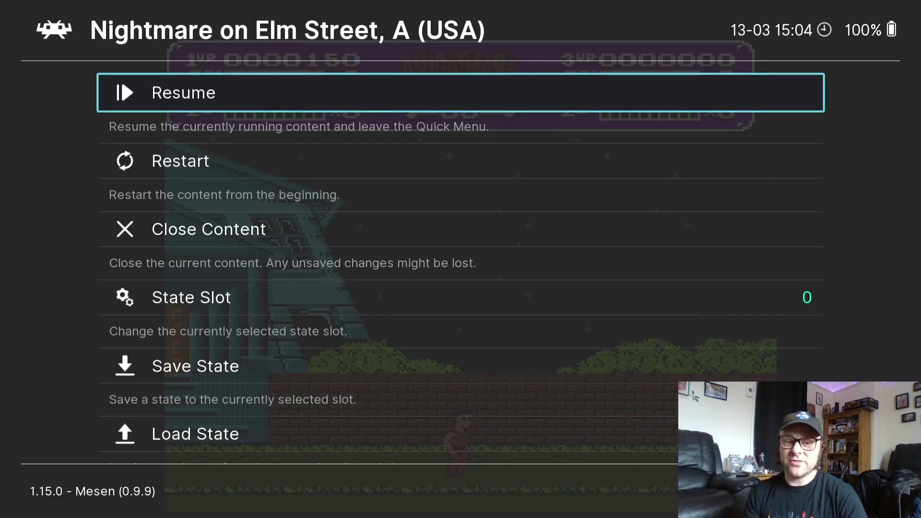
key("Down")
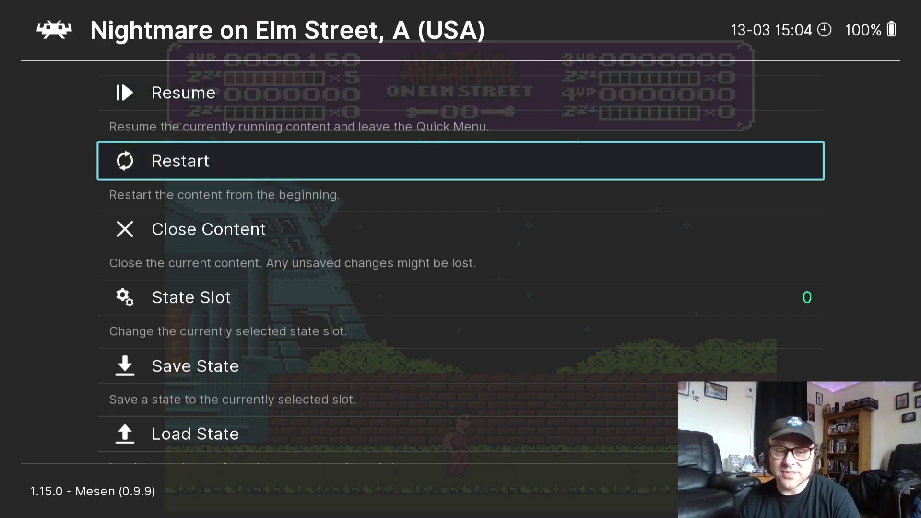
key("Down")
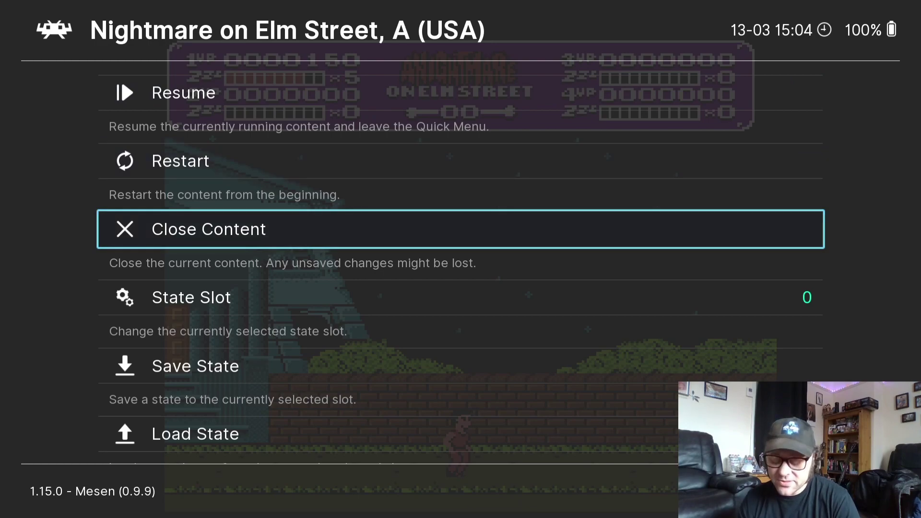
key("Return")
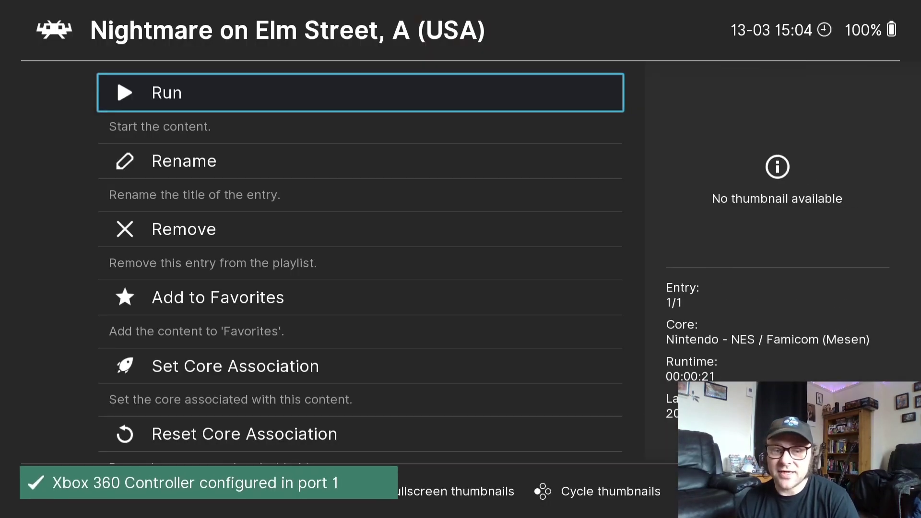
- Choose the Sega - MS/GG/MD/CD (Genesis Plus GX) core for 3 Ninjas Kick Back (USA) in the Mega Drive - Genesis playlist
key("BackSpace")
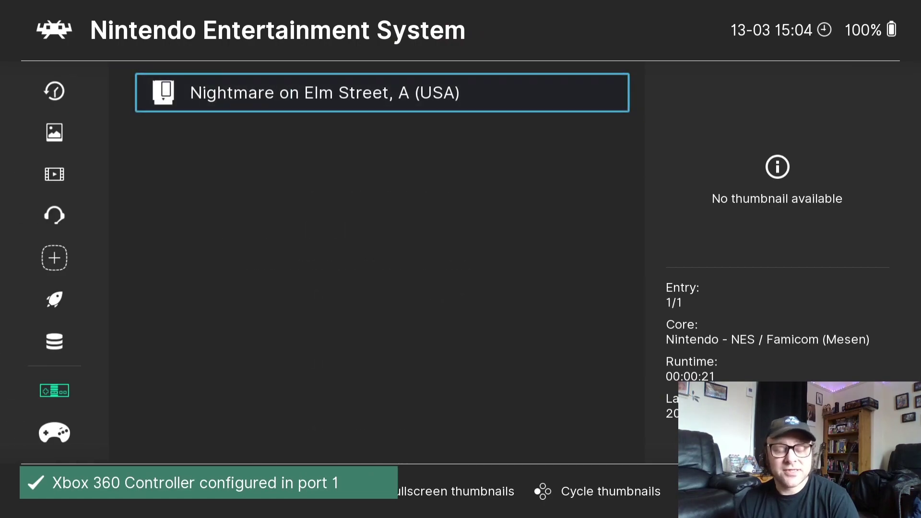
key("BackSpace")
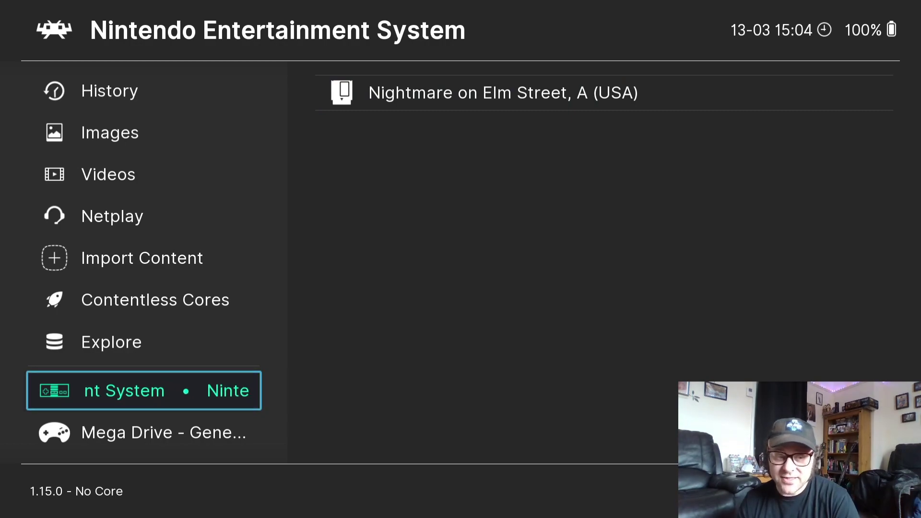
left_click(144, 432)
key("Right")
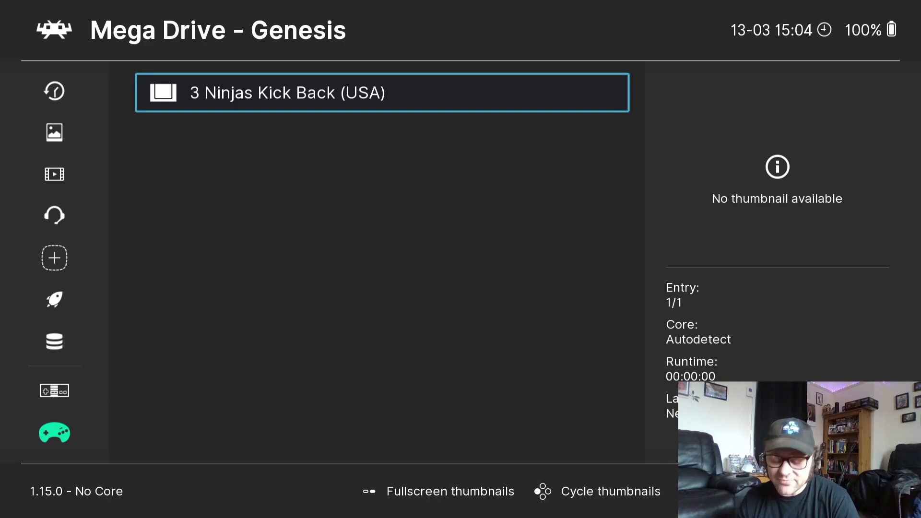
key("Return")
key("Return")
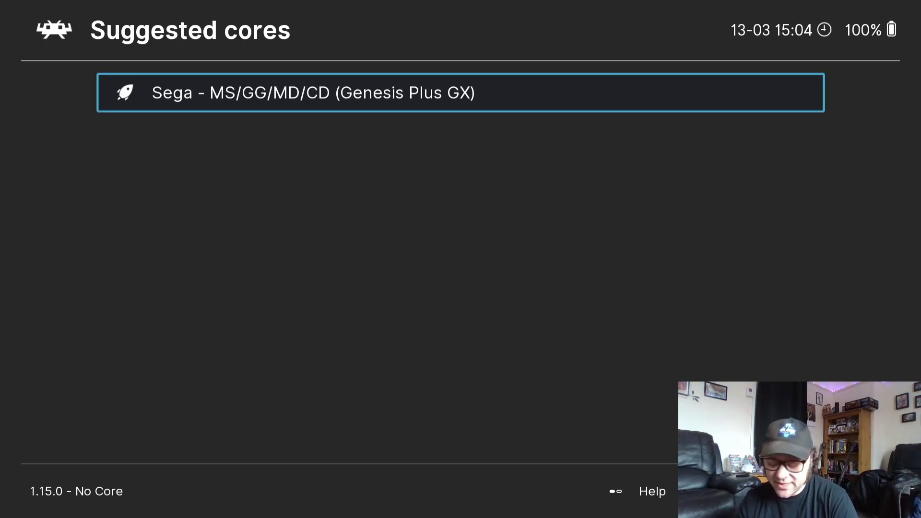
key("Return")
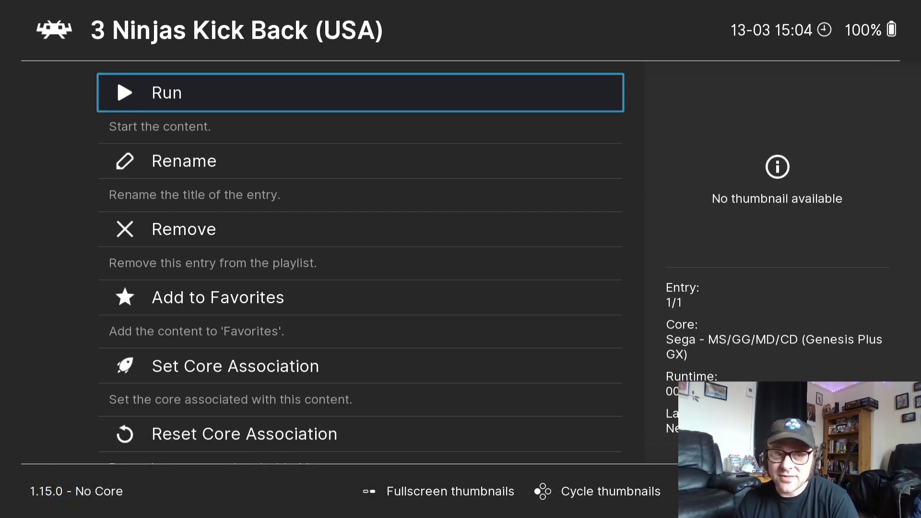
- Run 3 Ninjas Kick Back (USA), then close its content from the Quick Menu
key("Return")
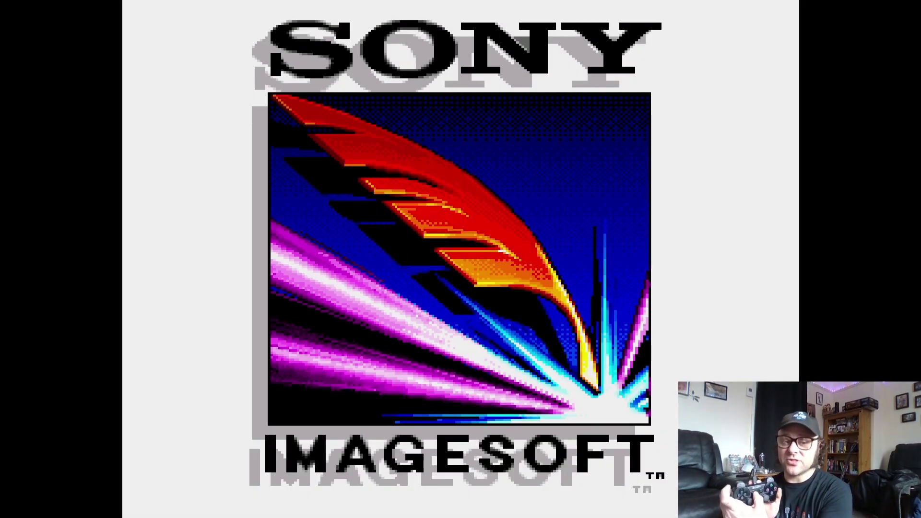
key("F1")
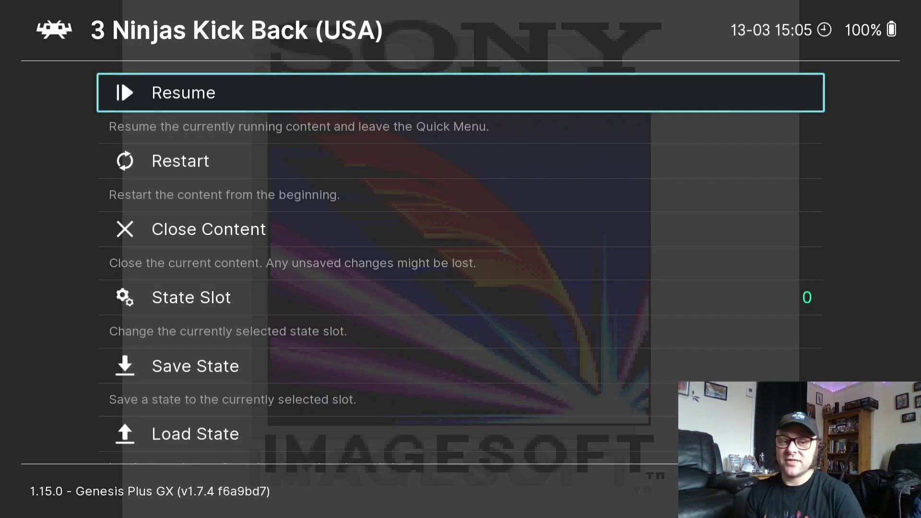
key("Down")
key("Down")
key("Return")
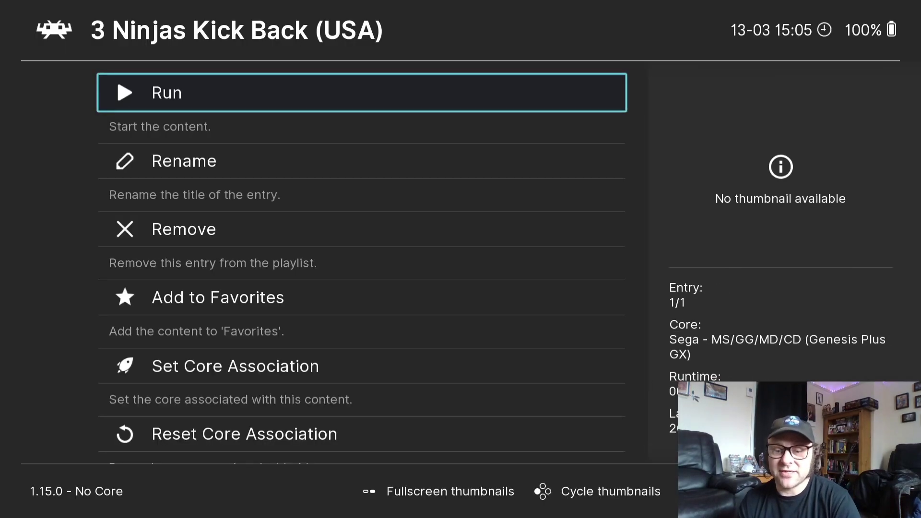
- Look through the options available for the 3 Ninjas Kick Back (USA) playlist entry
key("Down")
key("Down")
key("Down")
key("Down")
key("Down")
key("Down")
key("Down")
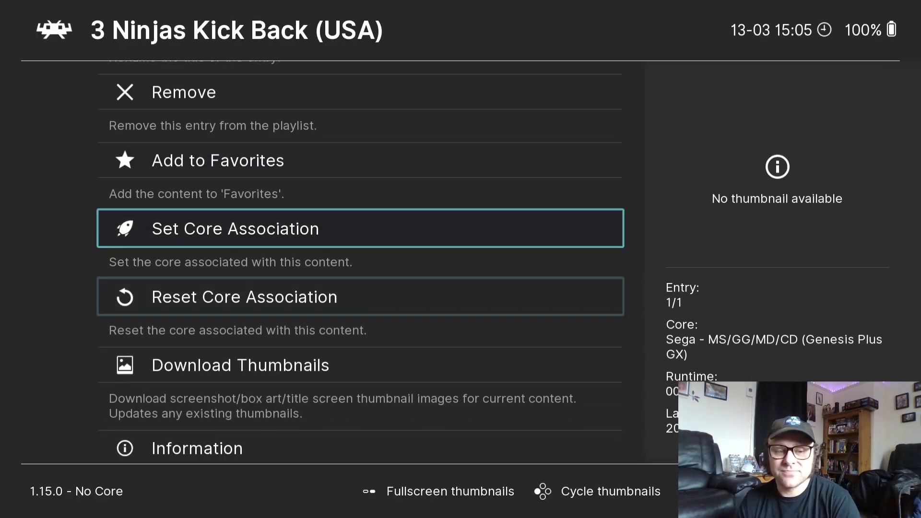
key("Up")
key("Up")
key("Up")
key("Up")
key("Up")
key("Up")
key("Up")
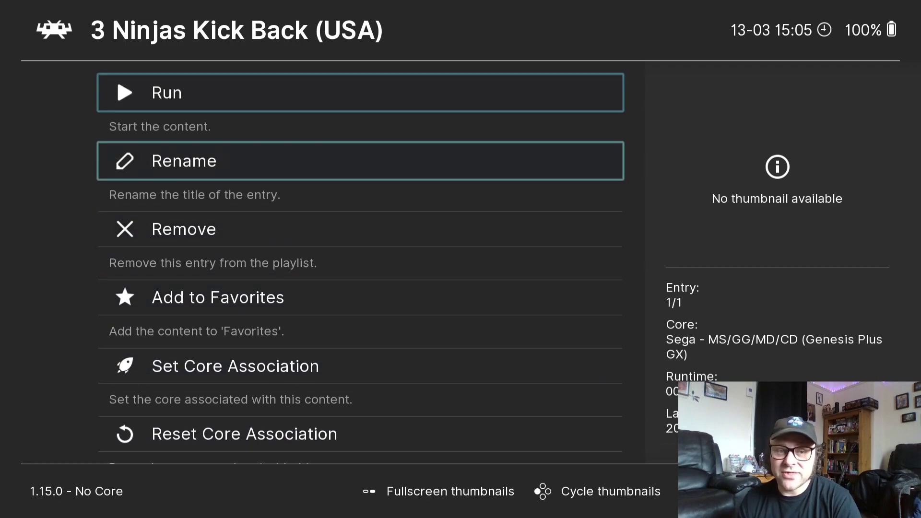
- Download thumbnails for Nightmare on Elm Street, A (USA) in the Nintendo Entertainment System playlist
key("BackSpace")
key("BackSpace")
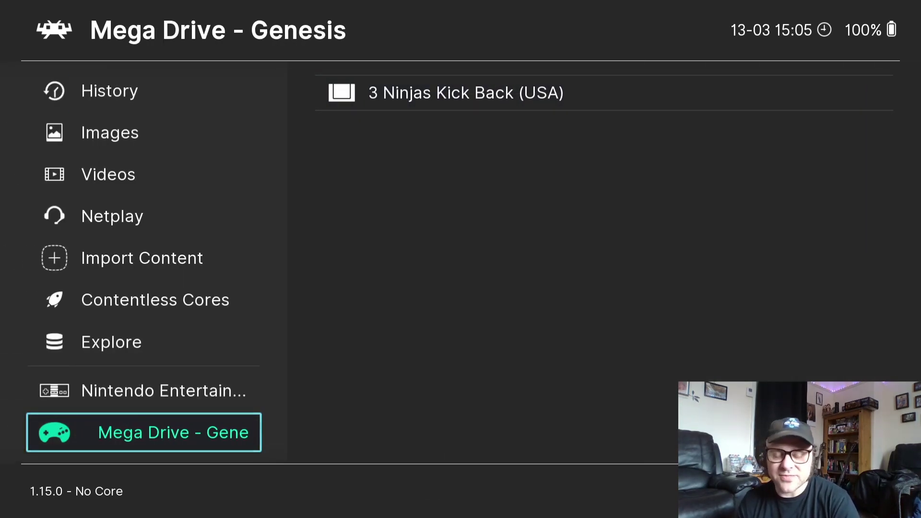
key("Up")
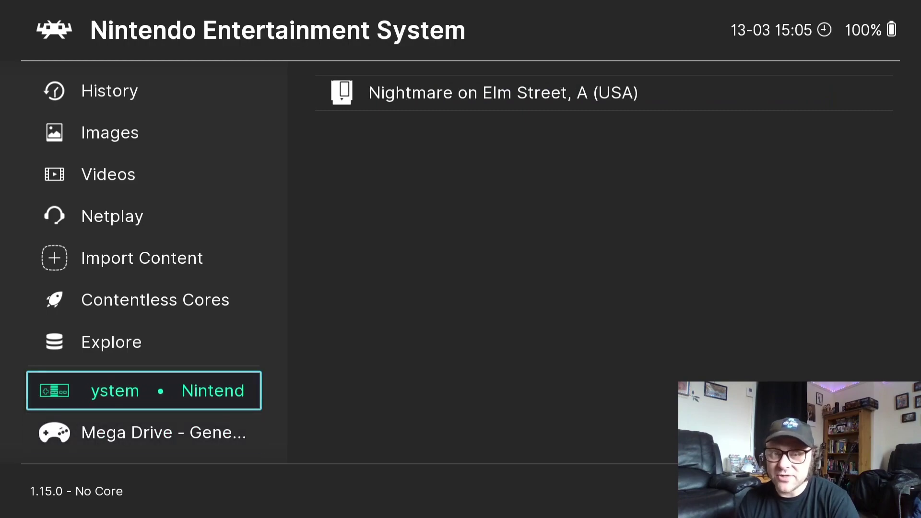
key("Right")
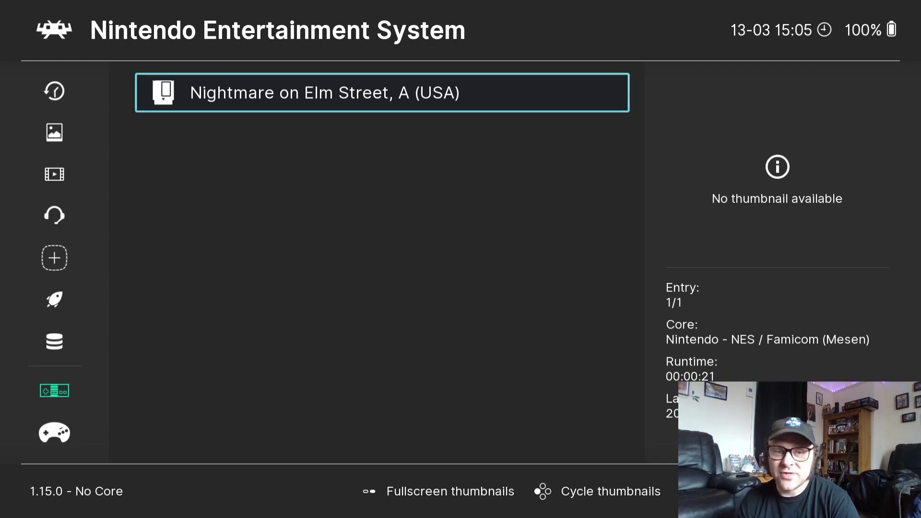
key("Return")
key("Down")
key("Down")
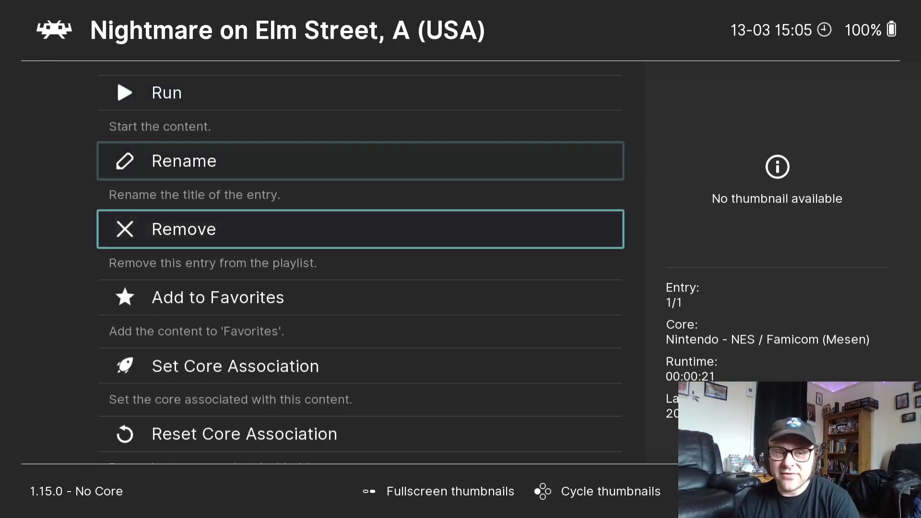
key("Down")
key("Down")
key("Down")
key("Down")
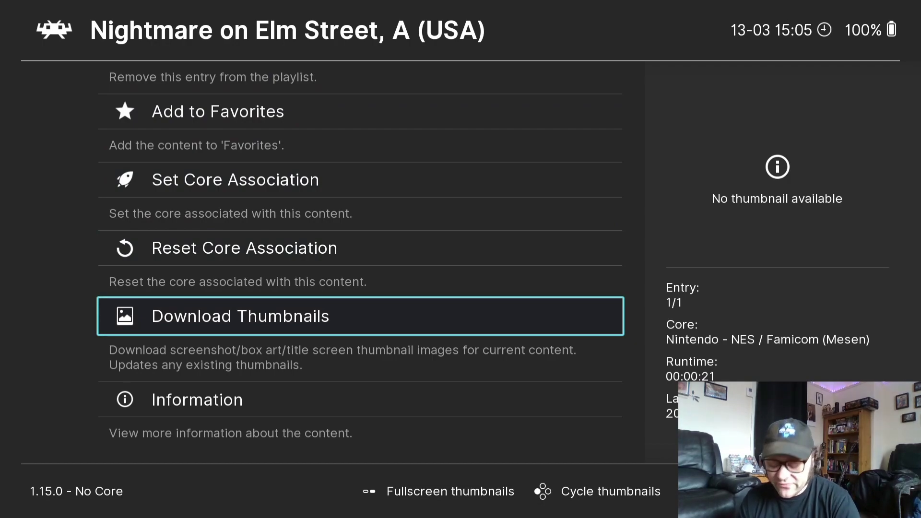
key("Return")
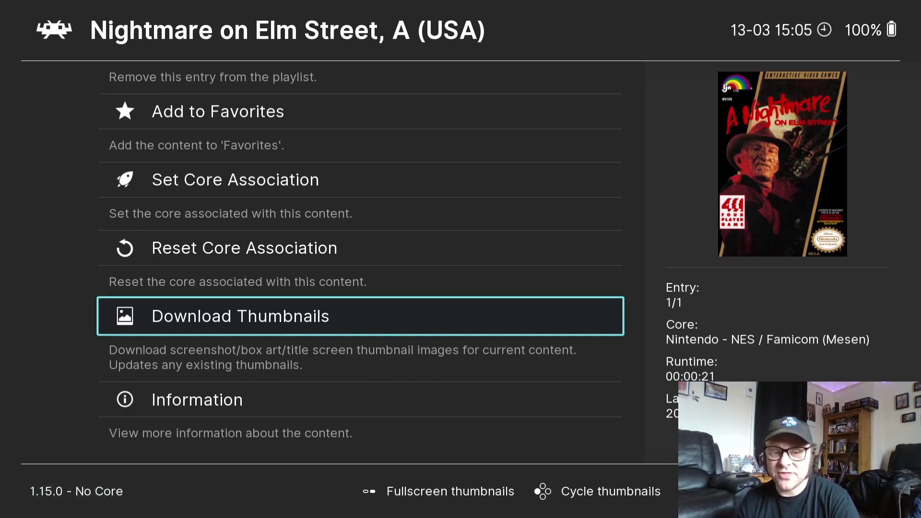
- Download thumbnails for 3 Ninjas Kick Back (USA) in the Mega Drive - Genesis playlist
key("BackSpace")
key("BackSpace")
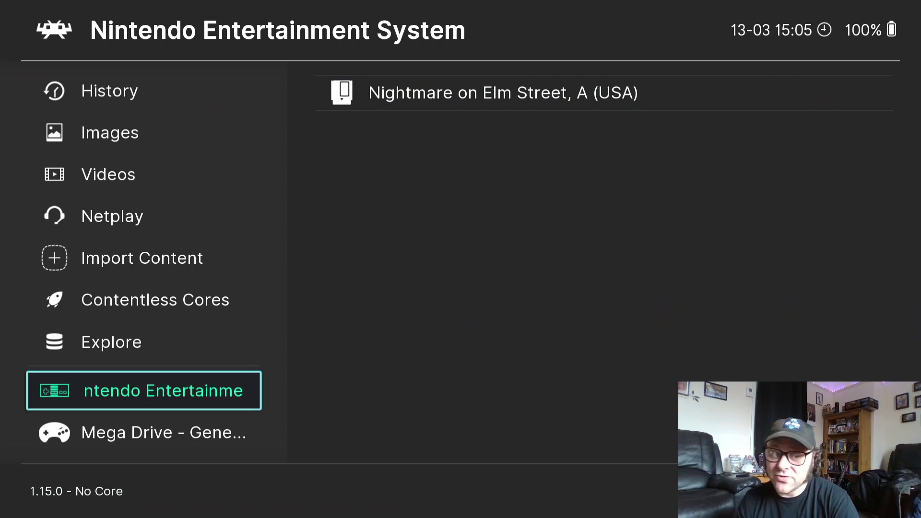
key("Down")
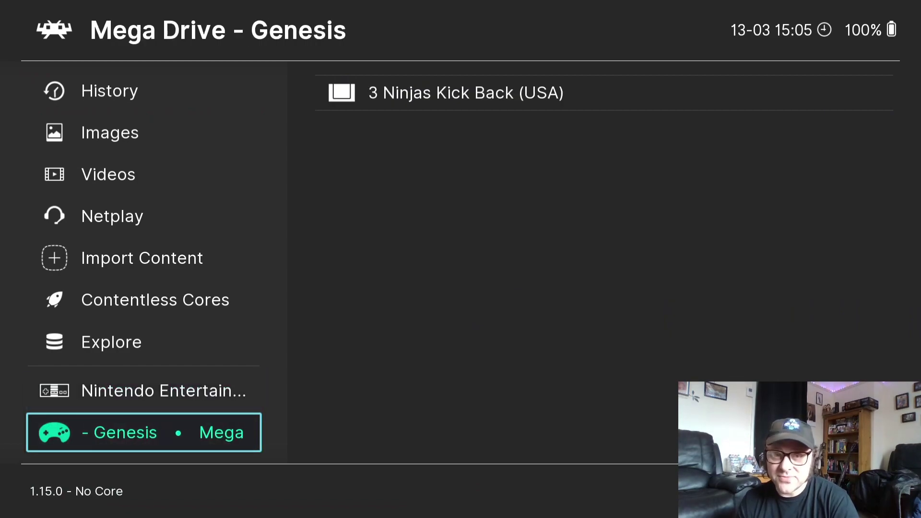
key("Right")
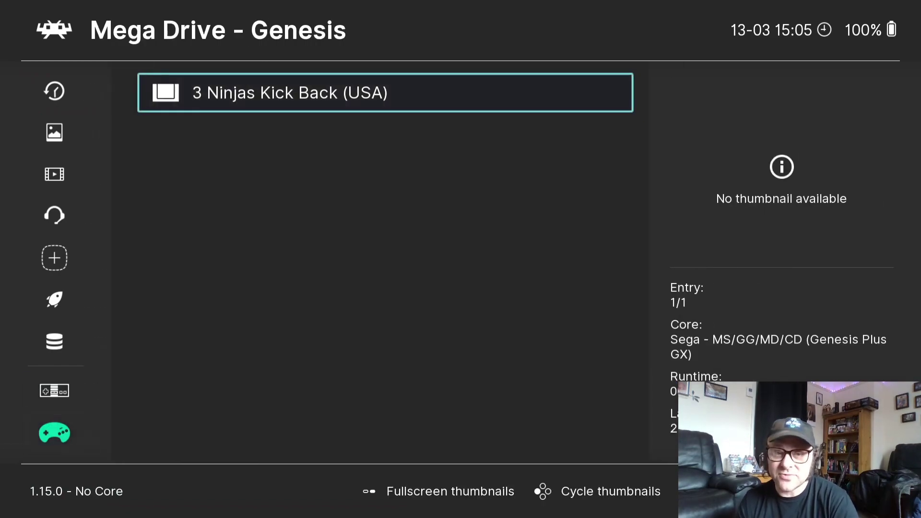
key("Return")
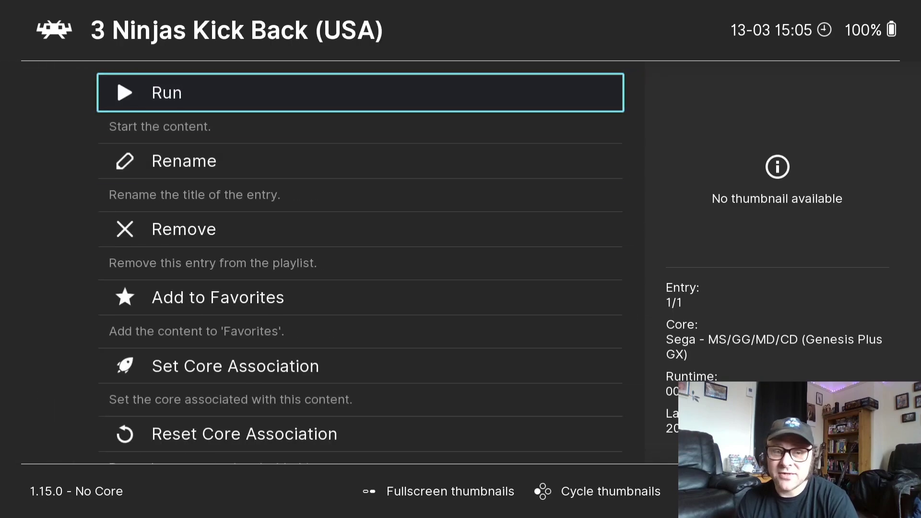
key("Down")
key("Down")
key("Down")
key("Down")
key("Down")
key("Down")
key("Down")
key("Down")
key("Up")
key("Up")
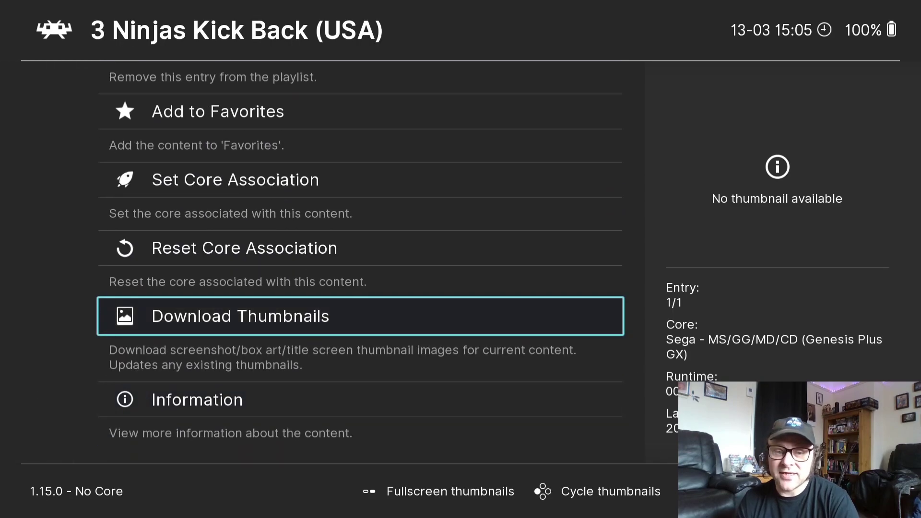
key("Return")
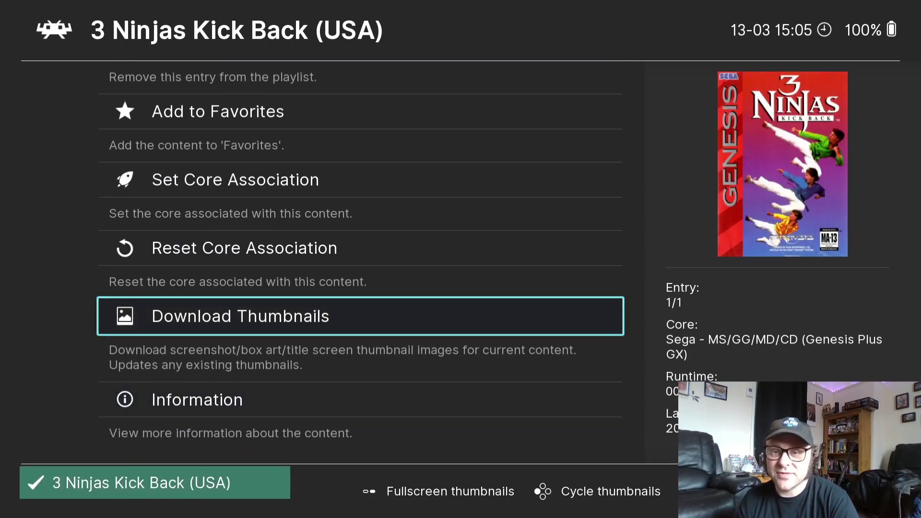
- Set the menu driver to xmb in the Drivers settings
key("BackSpace")
key("BackSpace")
key("BackSpace")
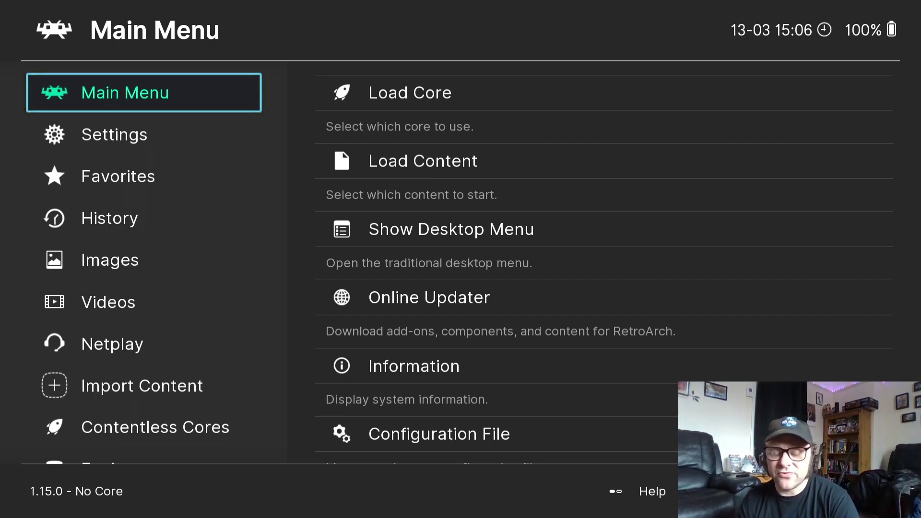
key("Down")
key("Down")
key("Up")
key("Right")
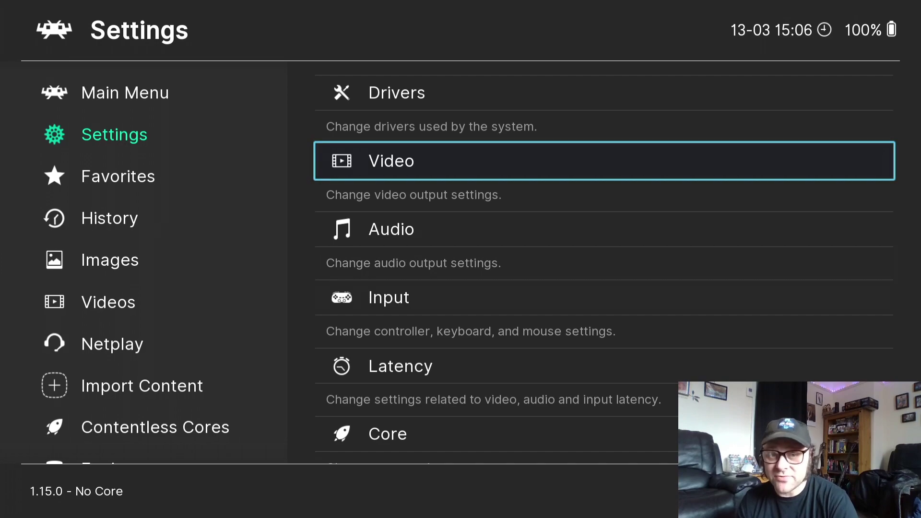
key("Up")
key("Return")
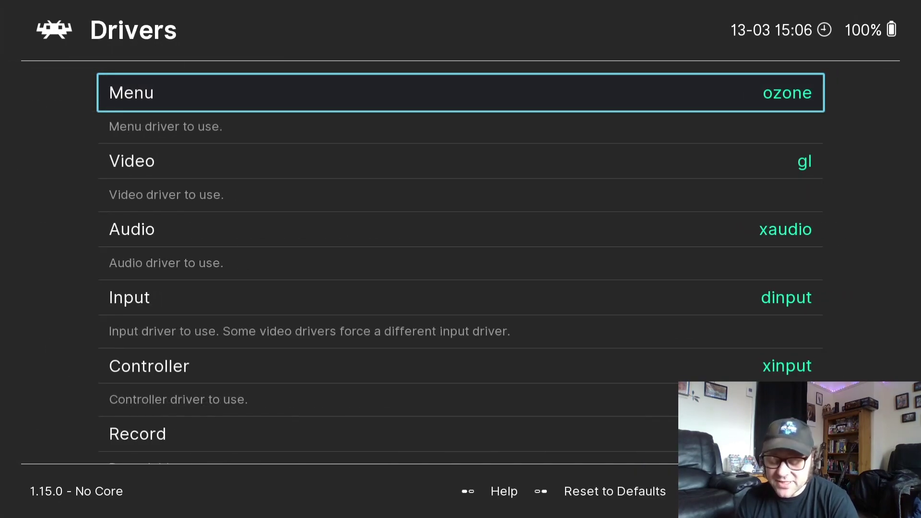
key("Return")
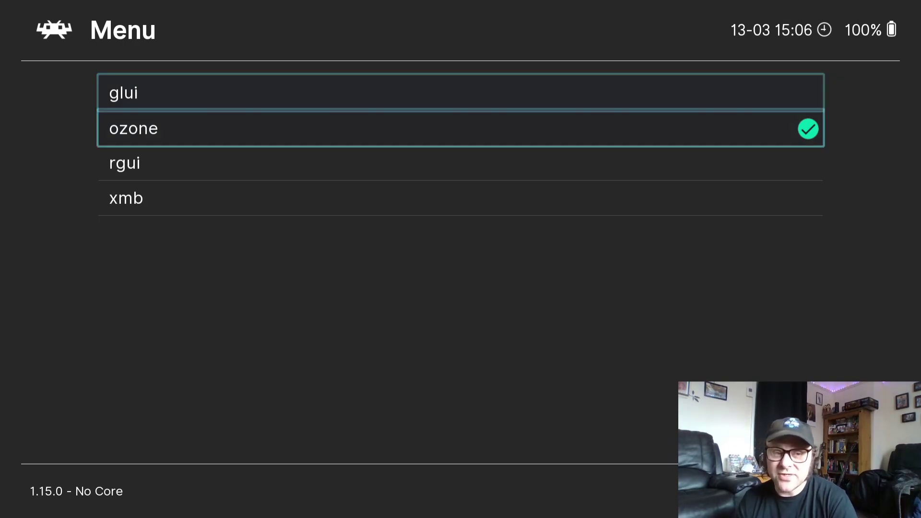
key("Down")
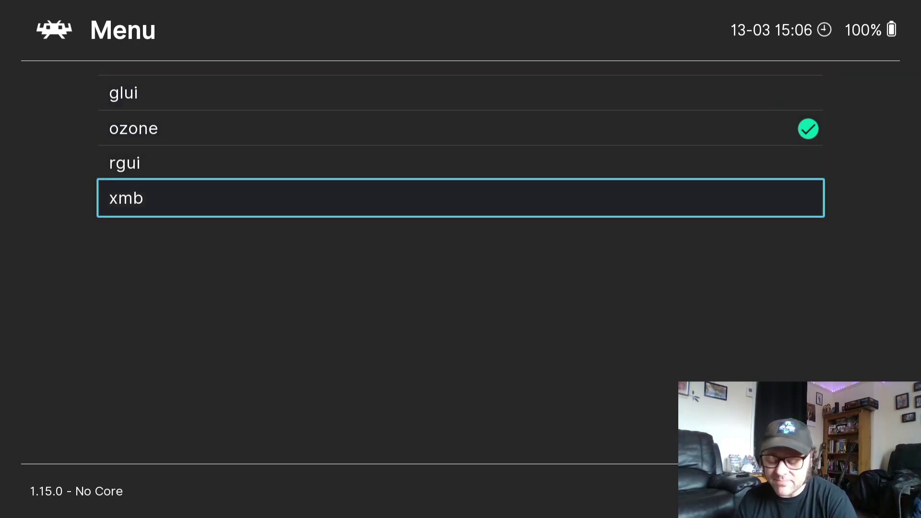
key("Return")
key("BackSpace")
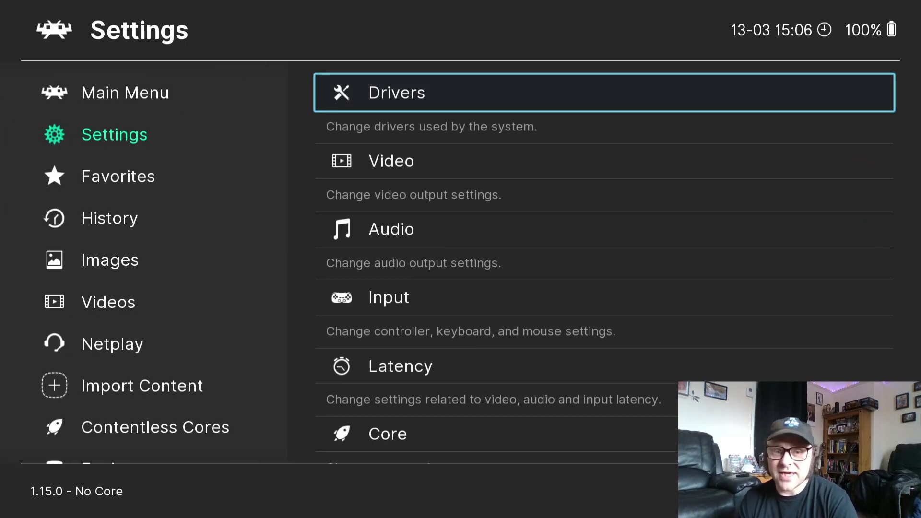
- Restart RetroArch to apply the changed menu driver
key("Left")
key("Up")
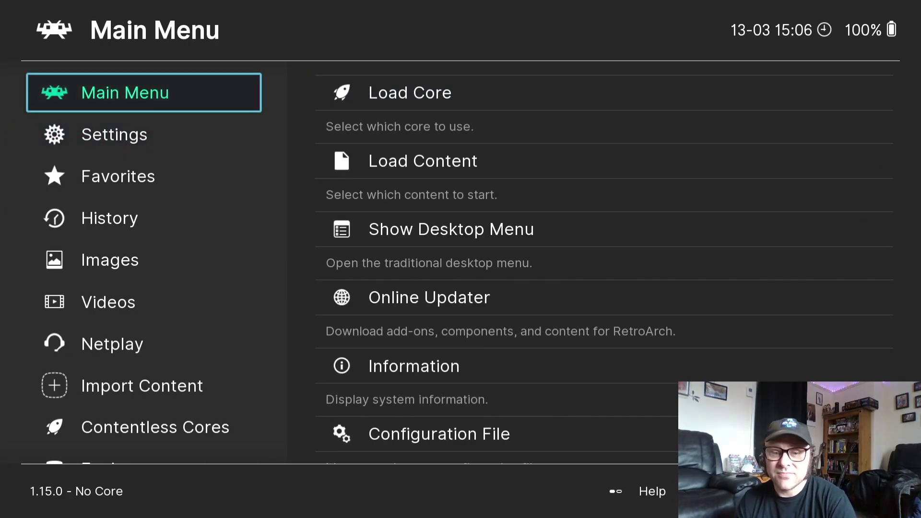
key("Right")
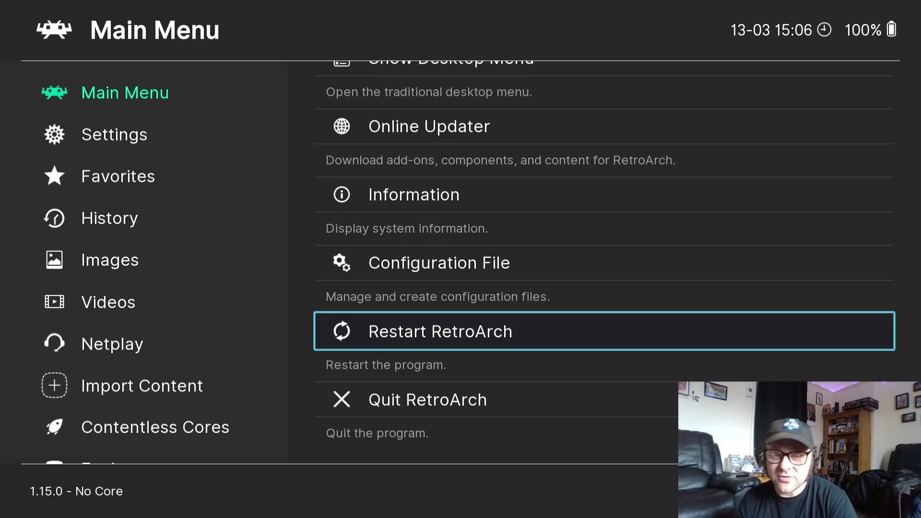
key("Return")
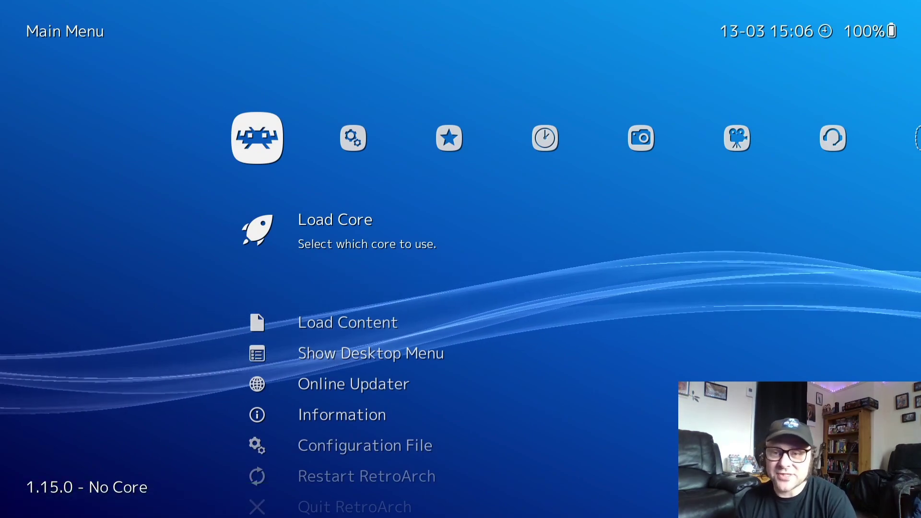
- Look over the first Main Menu entries in the xmb interface
key("Down")
key("Down")
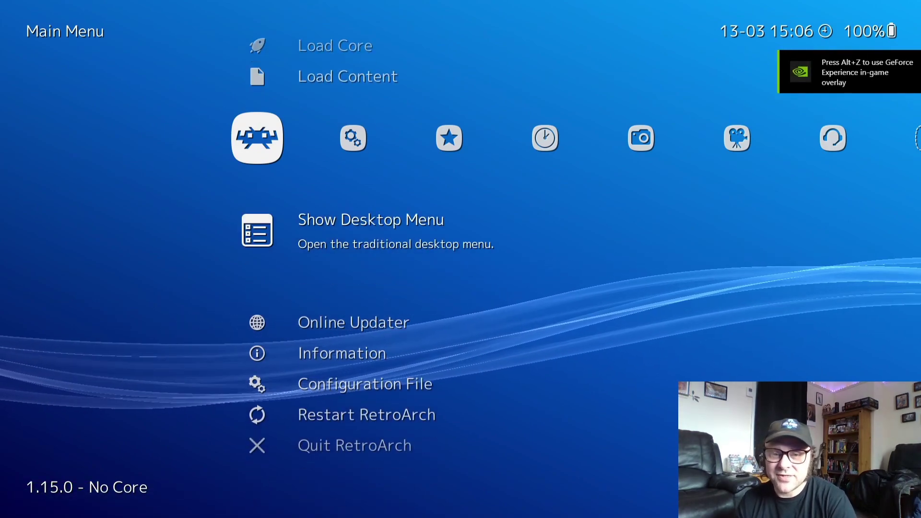
key("Up")
key("Up")
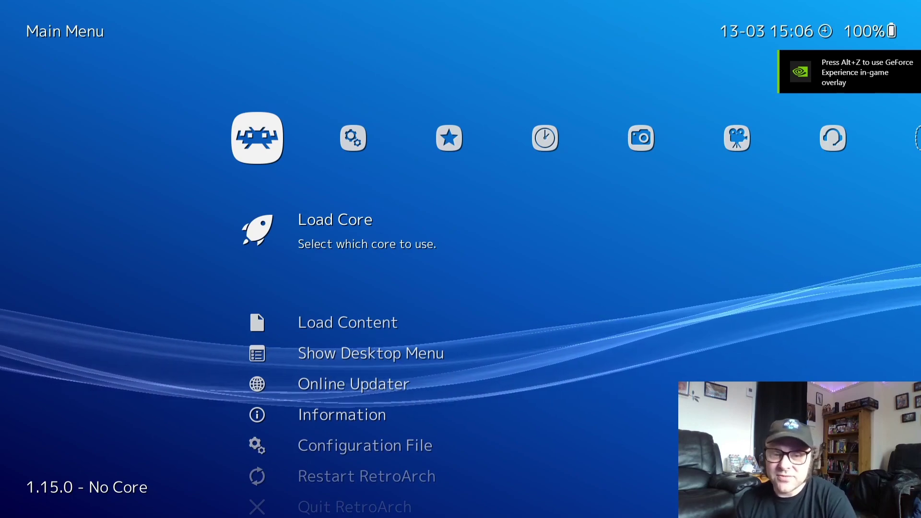
key("Down")
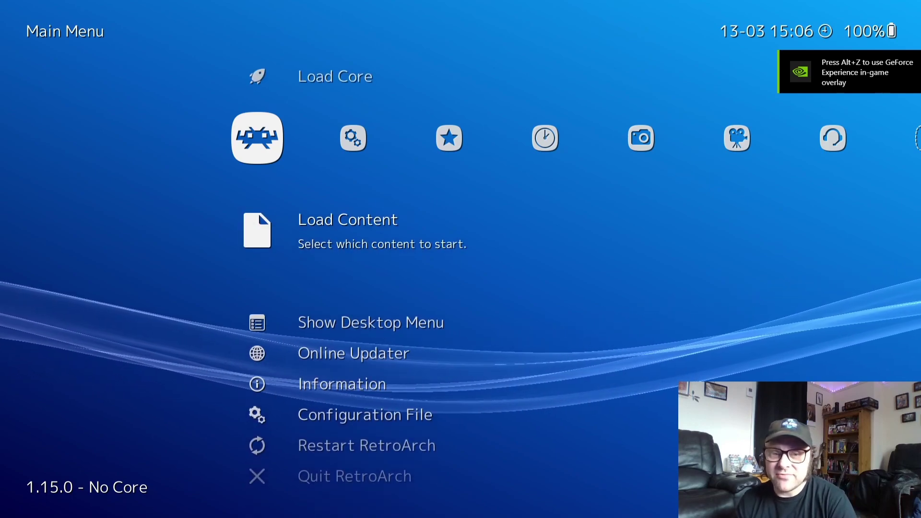
key("Up")
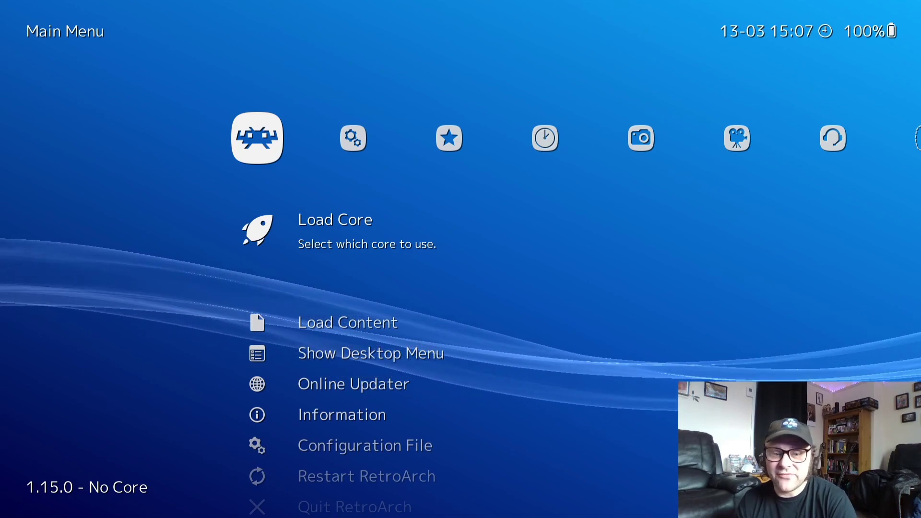
- Set the menu driver to ozone in the Drivers settings and return to the Settings list
key("Down")
key("Down")
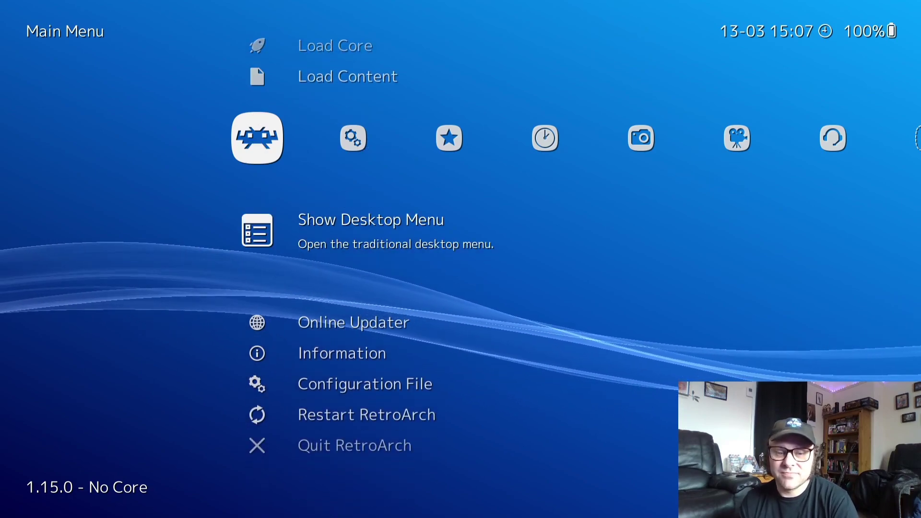
key("Right")
key("Return")
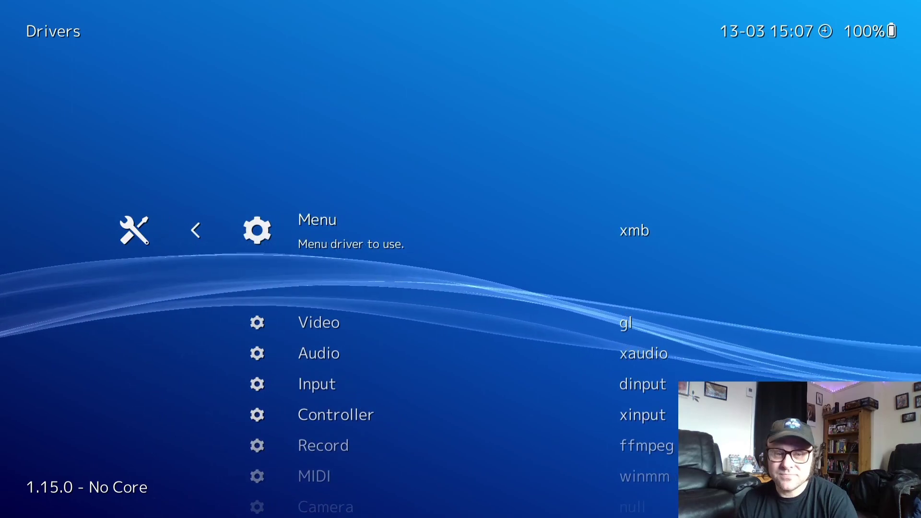
key("Return")
key("Up")
key("Up")
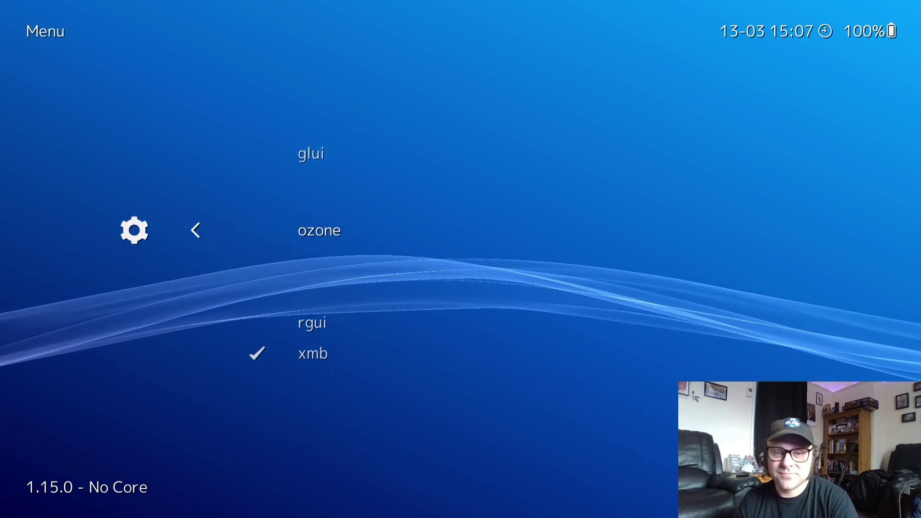
key("Up")
key("Down")
key("Return")
key("BackSpace")
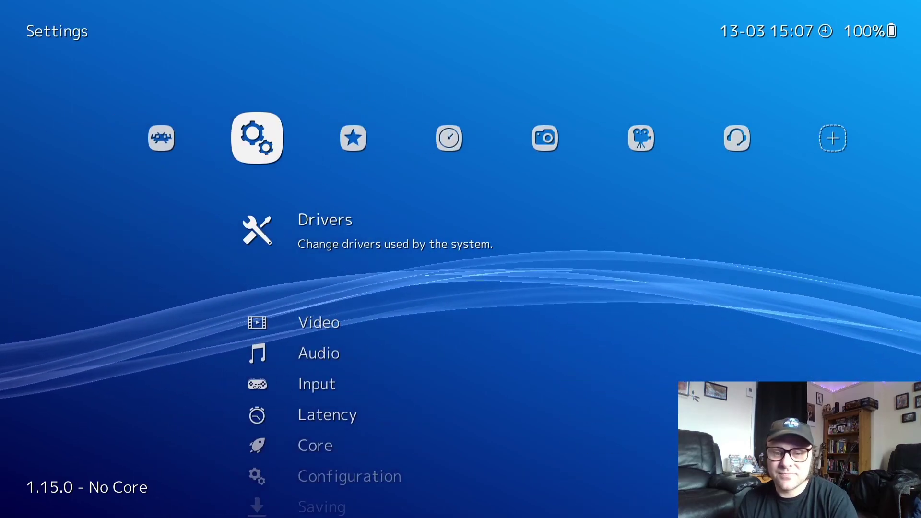
- Restart RetroArch from the Main Menu to load the ozone interface
key("Left")
key("Down")
key("Down")
key("Down")
key("Down")
key("Return")
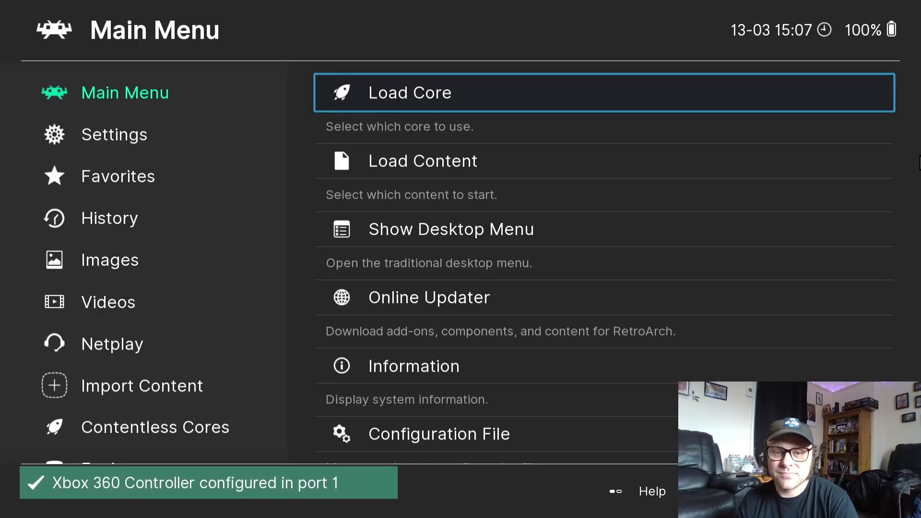
- Look over the sidebar categories of the ozone interface, from Settings to Images, and return to Main Menu
key("Left")
key("Down")
key("Down")
key("Down")
key("Down")
key("Up")
key("Up")
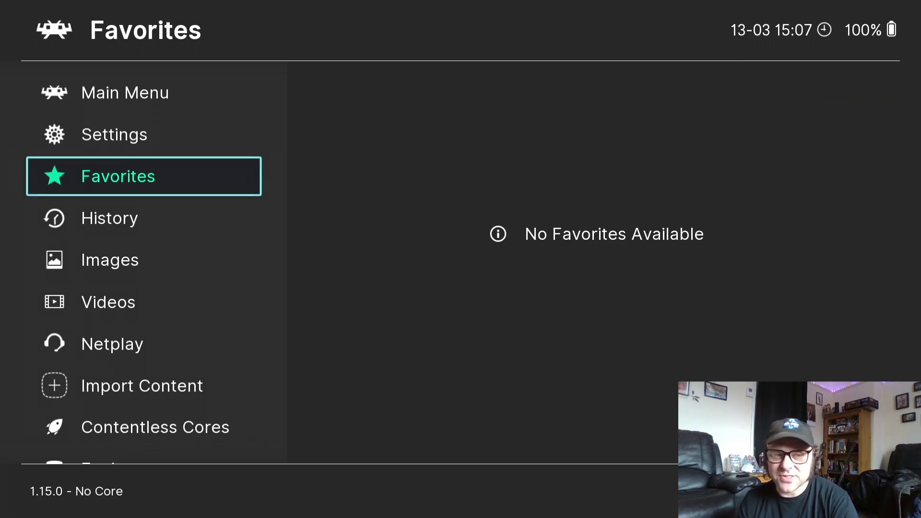
key("Up")
key("Up")
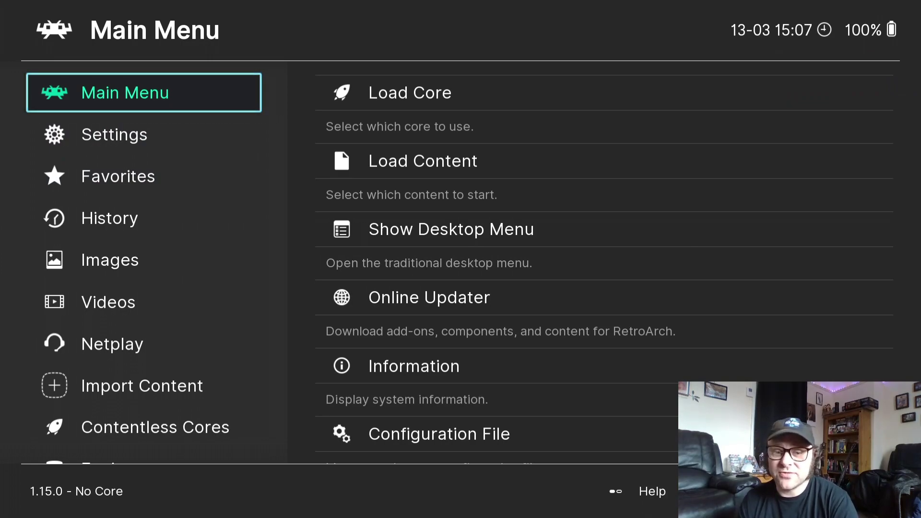
- Open the Content Downloader within the Online Updater
key("Right")
key("Down")
key("Down")
key("Down")
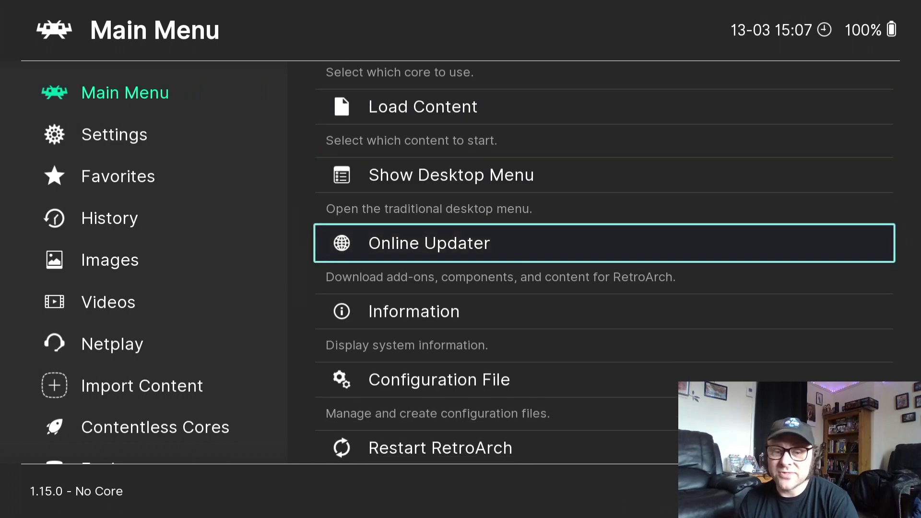
key("Return")
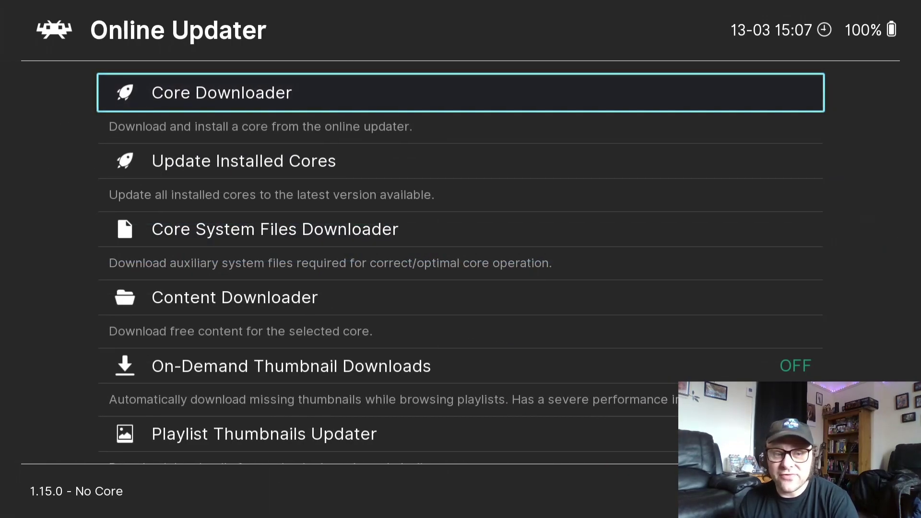
key("Down")
key("Down")
key("Down")
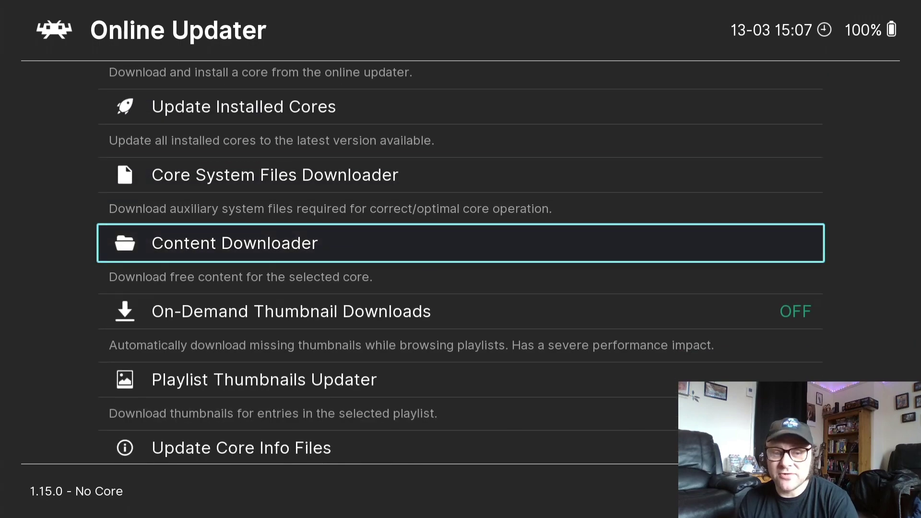
key("Return")
- Open the Nintendo - Nintendo Entertainment System category in the downloadable content list
key("Down")
key("Down")
key("Down")
key("Down")
key("Down")
key("Down")
key("Down")
key("Down")
key("Down")
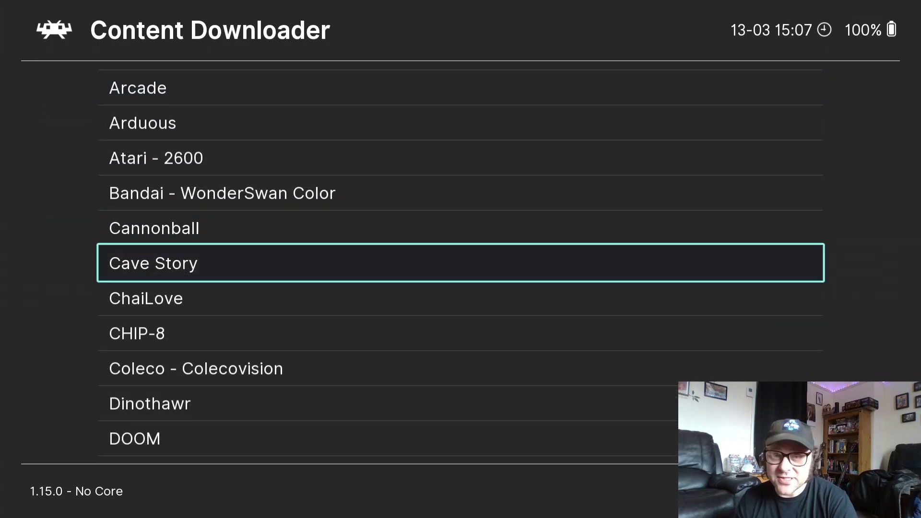
key("Down")
key("Down")
key("Down")
key("Down")
key("Down")
key("Down")
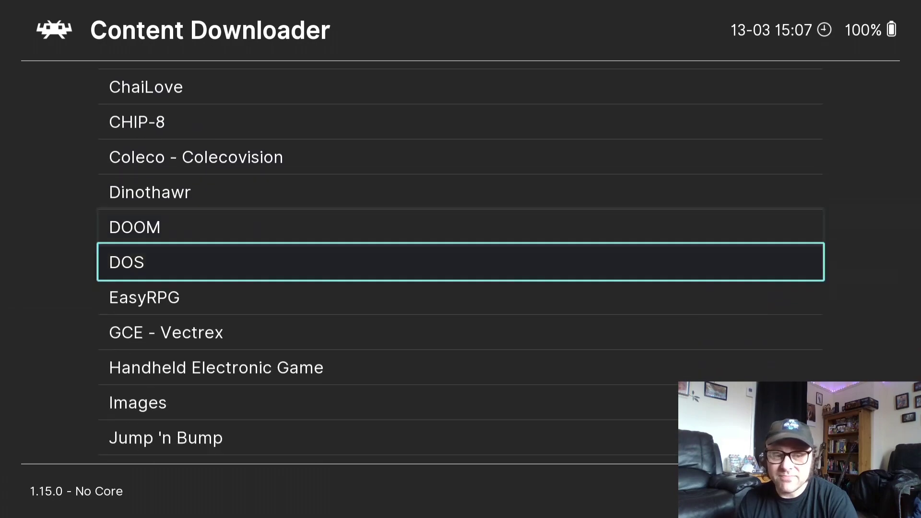
key("Down")
key("Down")
key("Down")
key("Down")
key("Down")
key("Down")
key("Down")
key("Down")
key("Down")
key("Down")
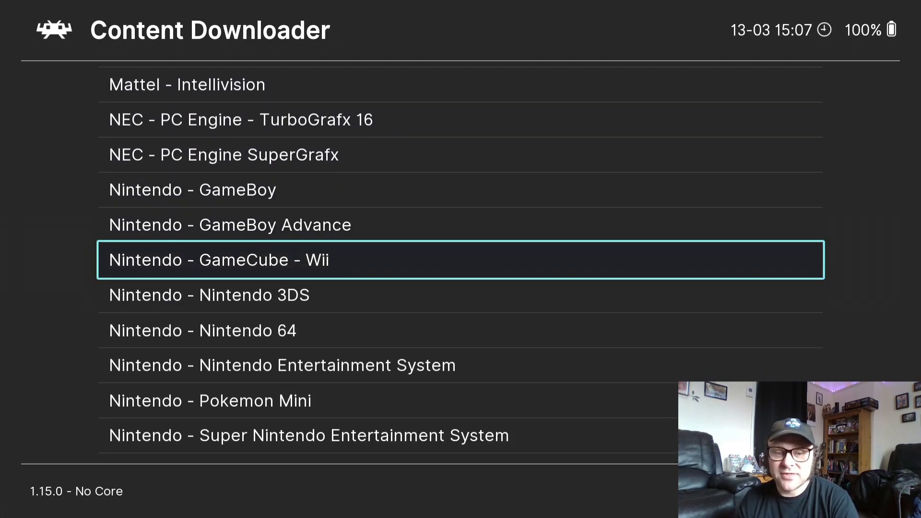
key("Down")
key("Down")
key("Down")
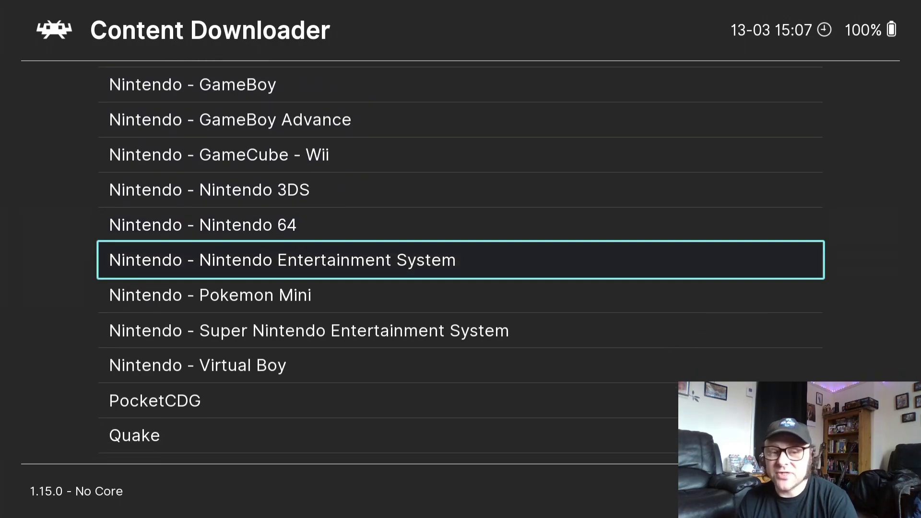
key("Return")
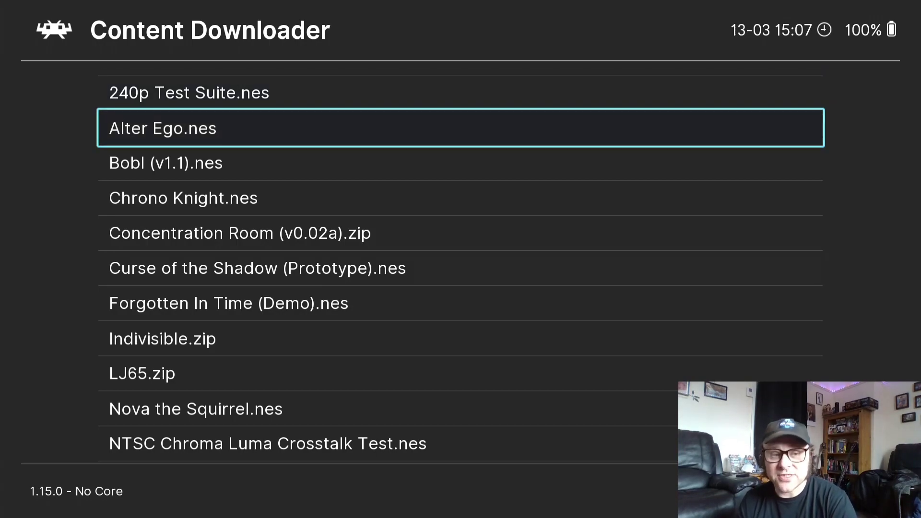
- Download Alter Ego.nes and go back to the Main Menu
key("Return")
key("BackSpace")
key("BackSpace")
key("BackSpace")
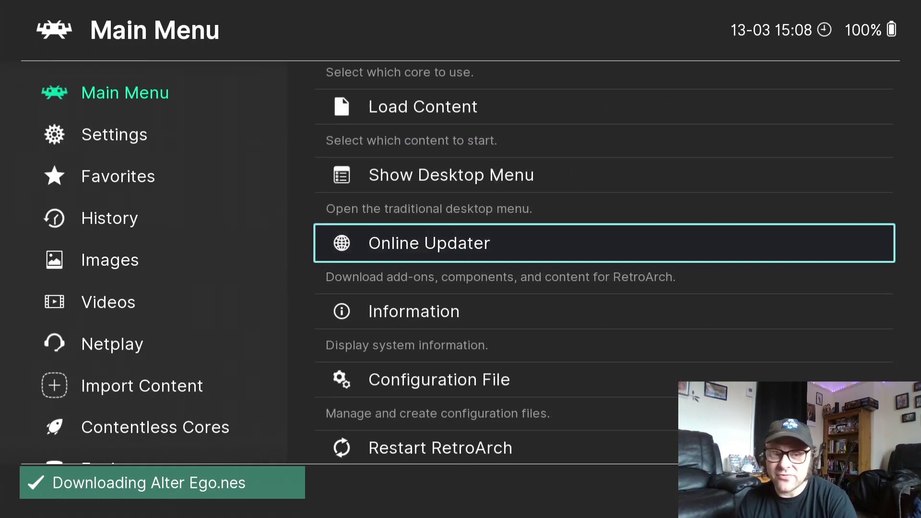
- Check the games listed in History and return to Main Menu
key("Down")
key("Down")
key("Down")
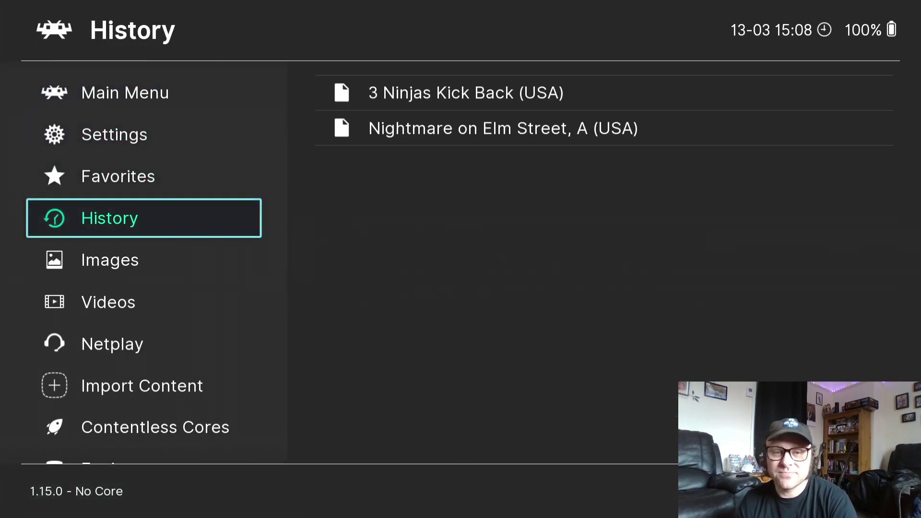
key("Up")
key("Up")
key("Up")
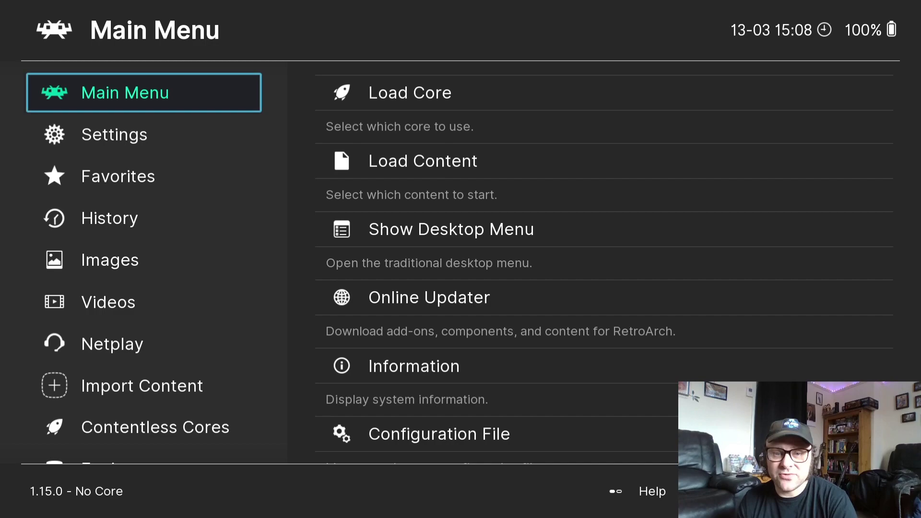
- Load Alter Ego.nes from the downloads folder to run the game
key("Right")
key("Up")
key("Up")
key("Return")
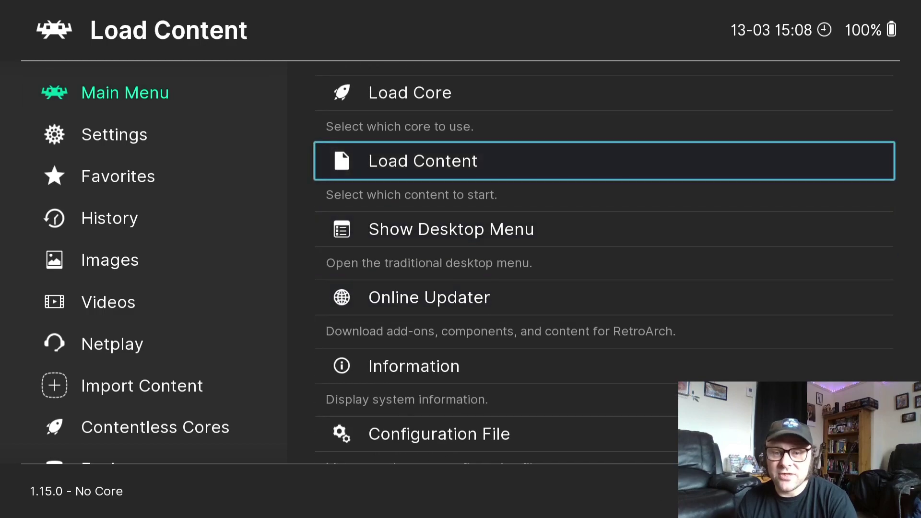
key("Return")
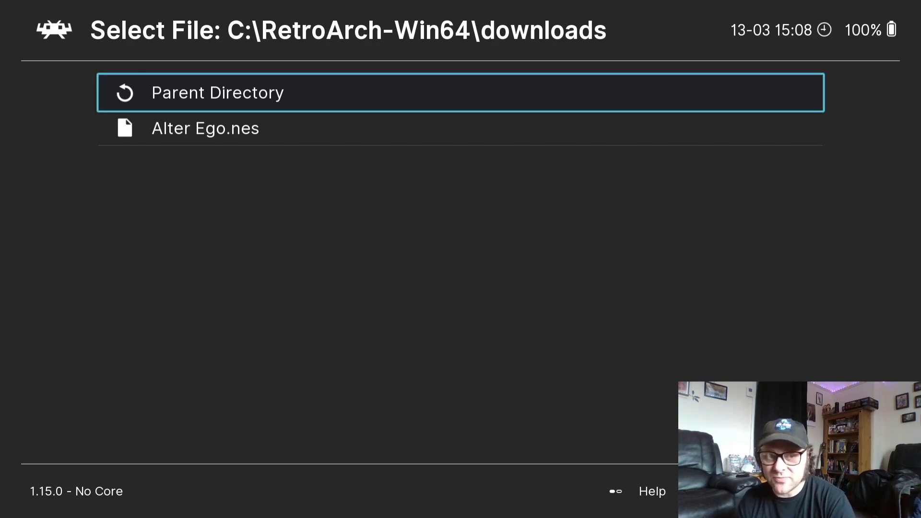
key("Down")
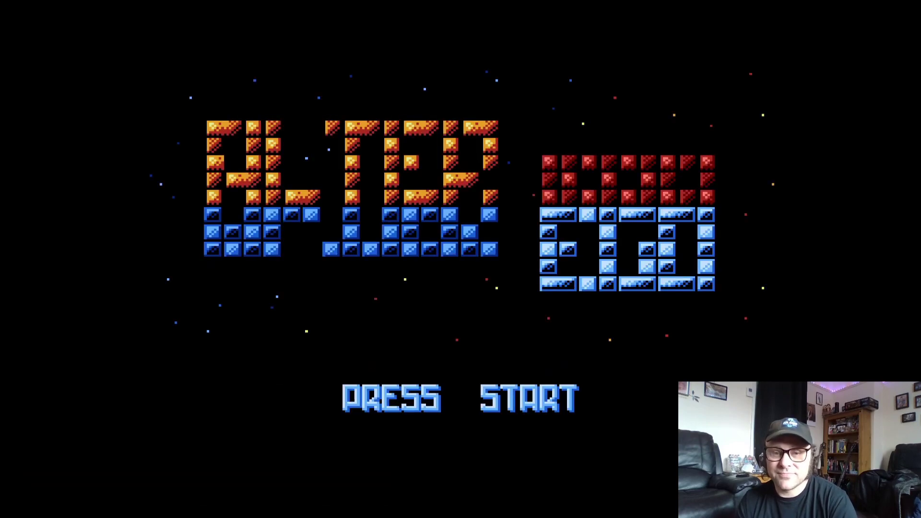
- Start a game of Alter Ego from its title screen and move the character left and right
key("Return")
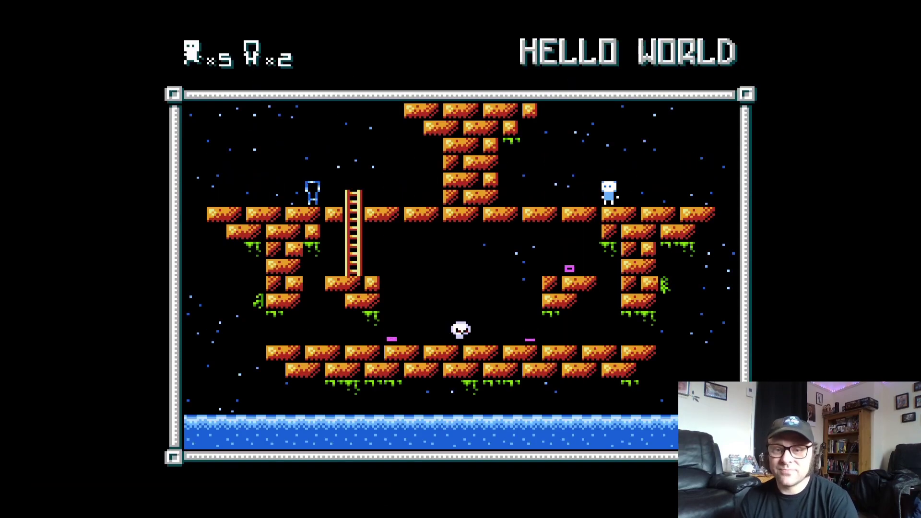
key("Left")
key("Right")
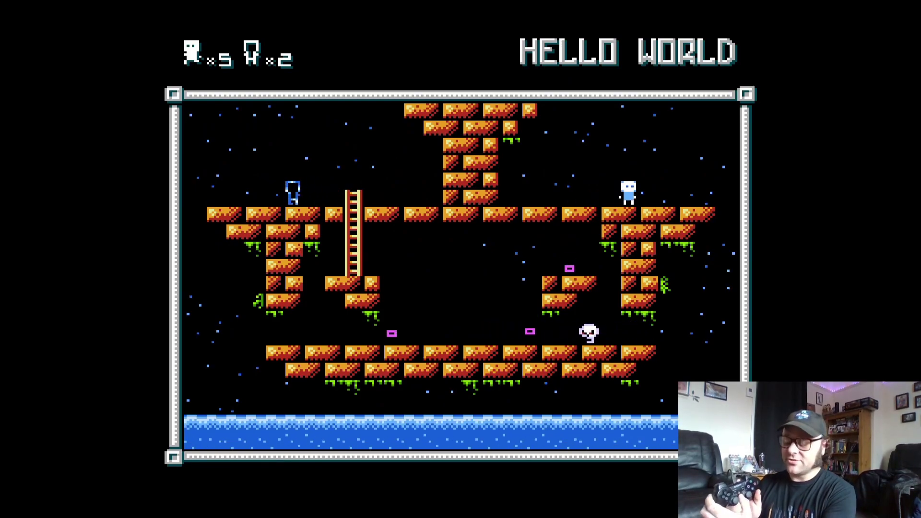
- Open the Quick Menu over the running game and close the Alter Ego content
key("F1")
key("Down")
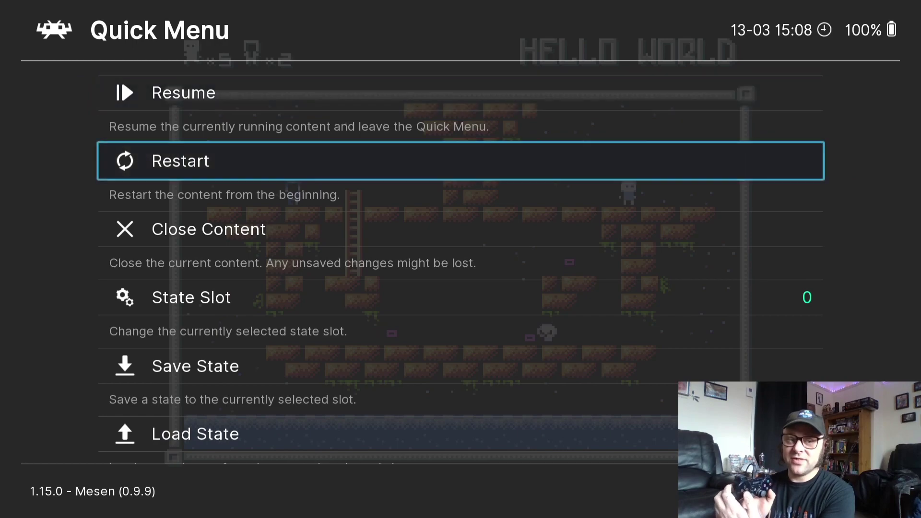
key("Down")
key("Down")
key("Down")
key("BackSpace")
key("Return")
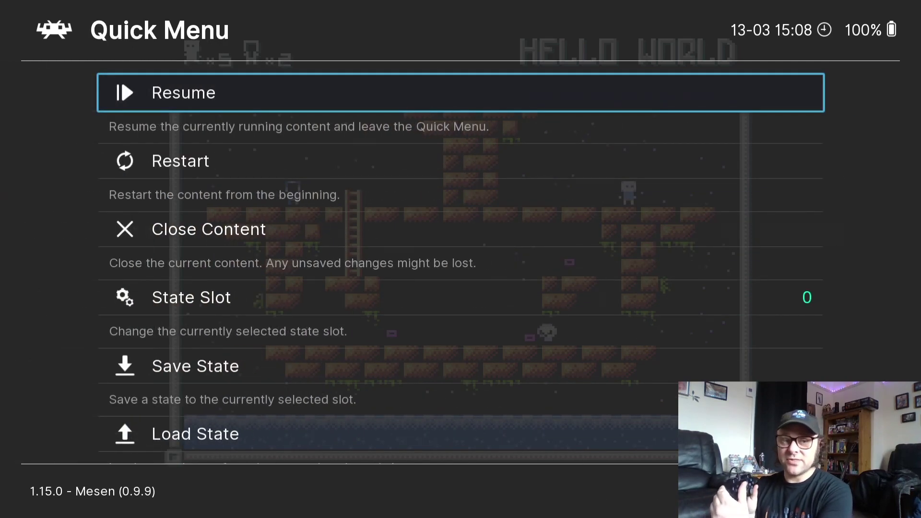
key("Down")
key("Down")
key("Return")
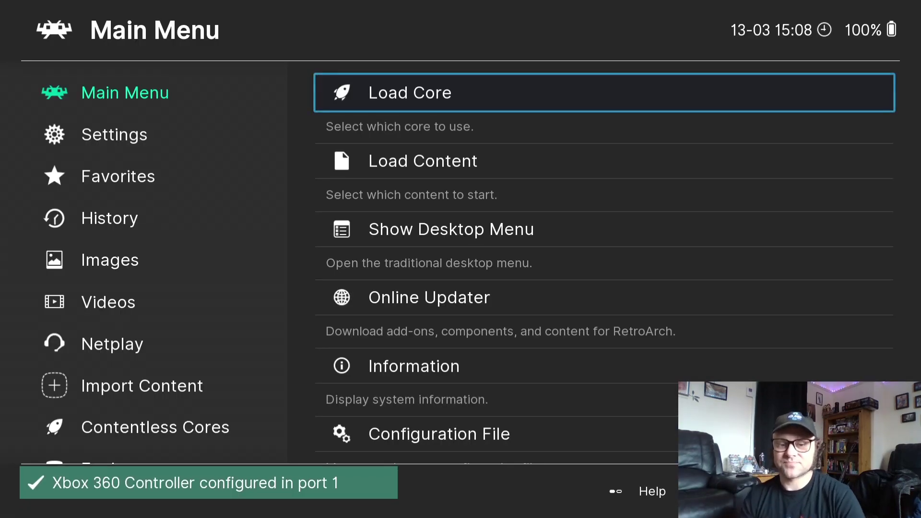
- Review the History list after closing Alter Ego
key("Left")
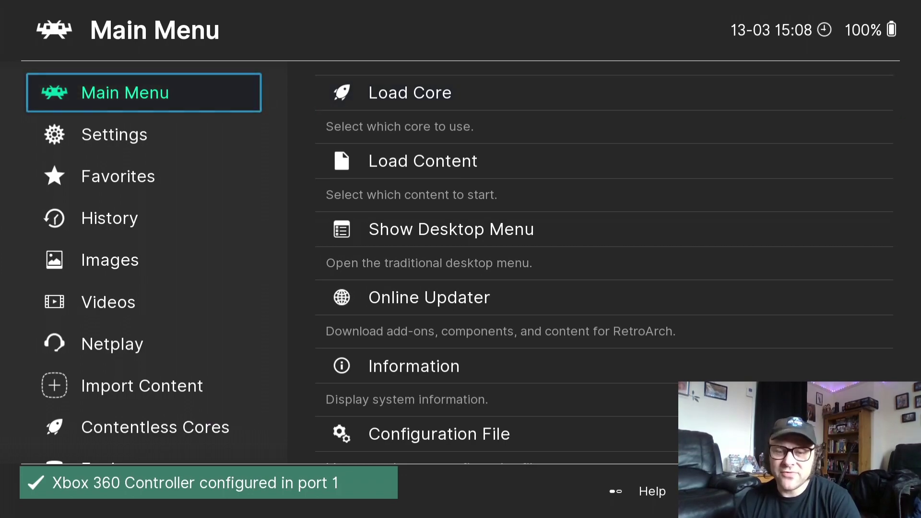
key("Down")
key("Down")
key("Down")
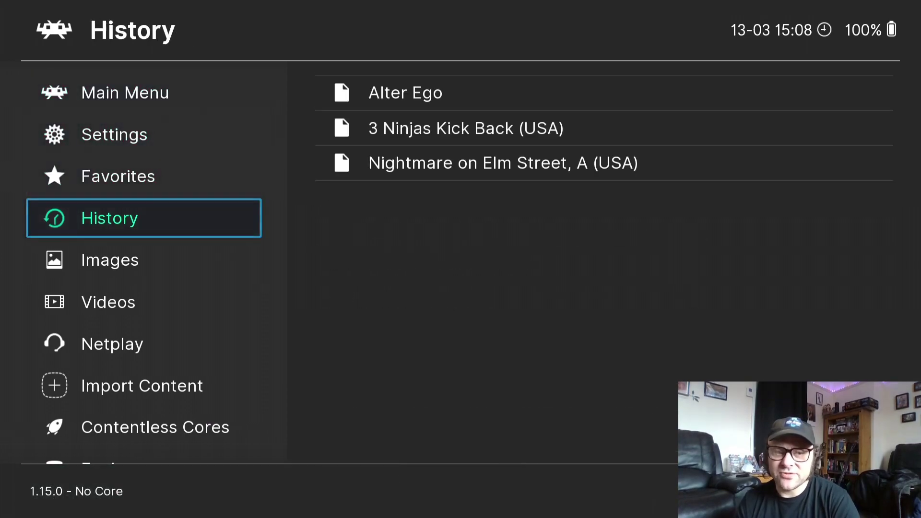
- Examine the available video driver options in the Drivers settings and return to Drivers without choosing one
key("Up")
key("Up")
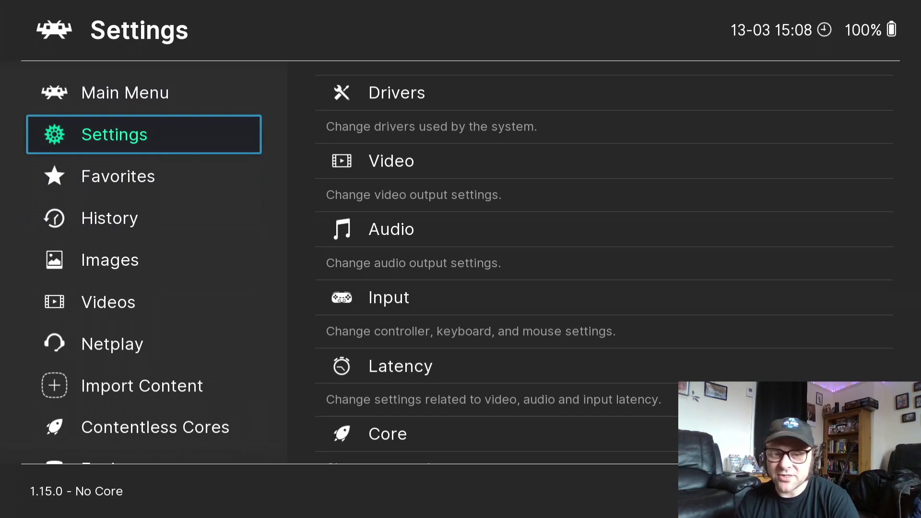
key("Right")
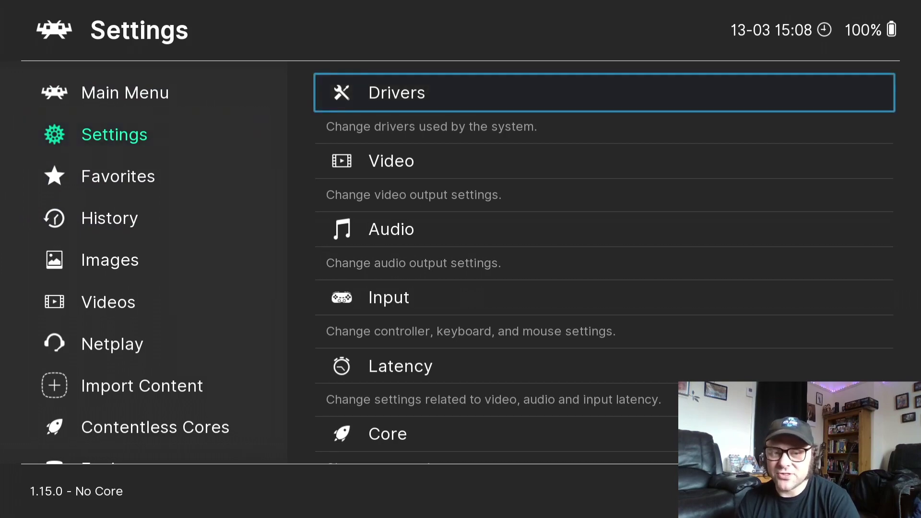
key("Return")
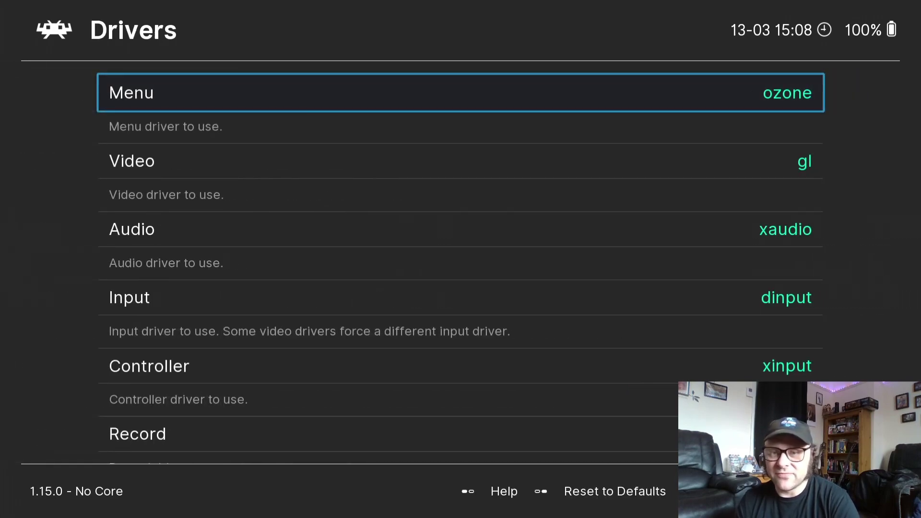
key("Down")
key("Return")
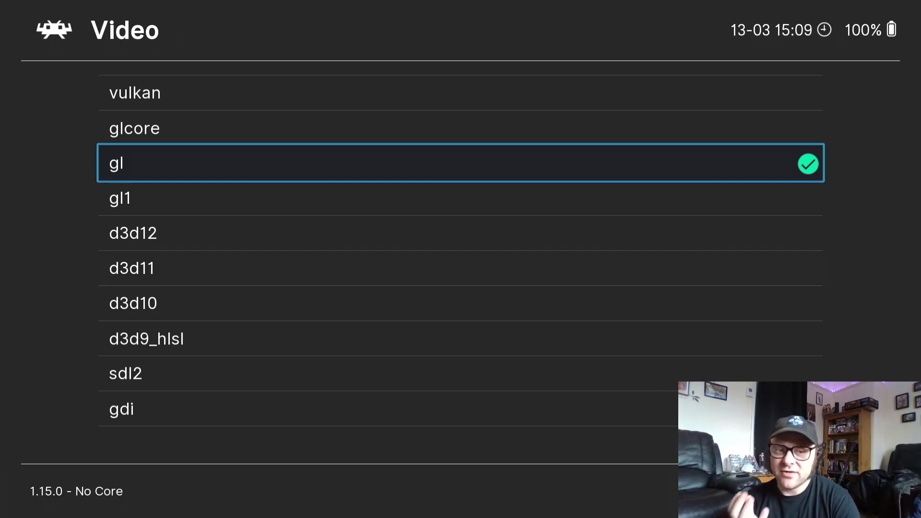
key("Down")
key("Down")
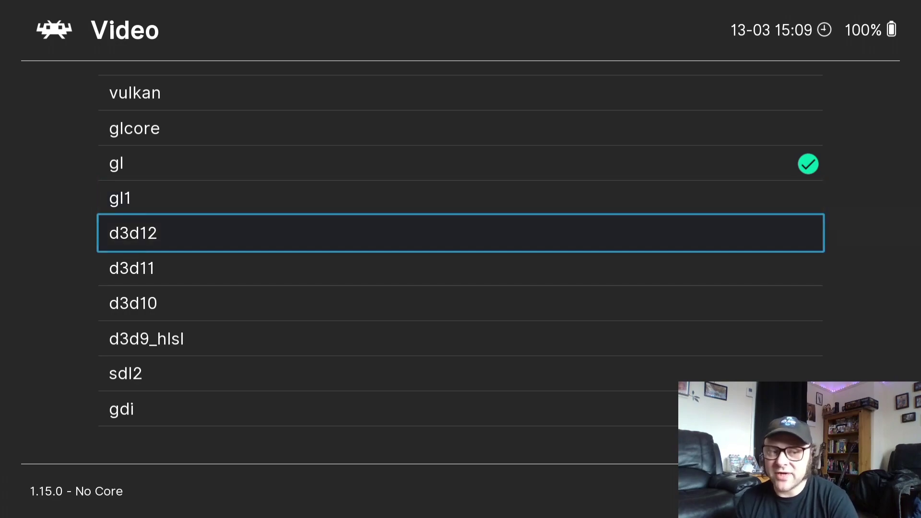
key("Down")
key("Down")
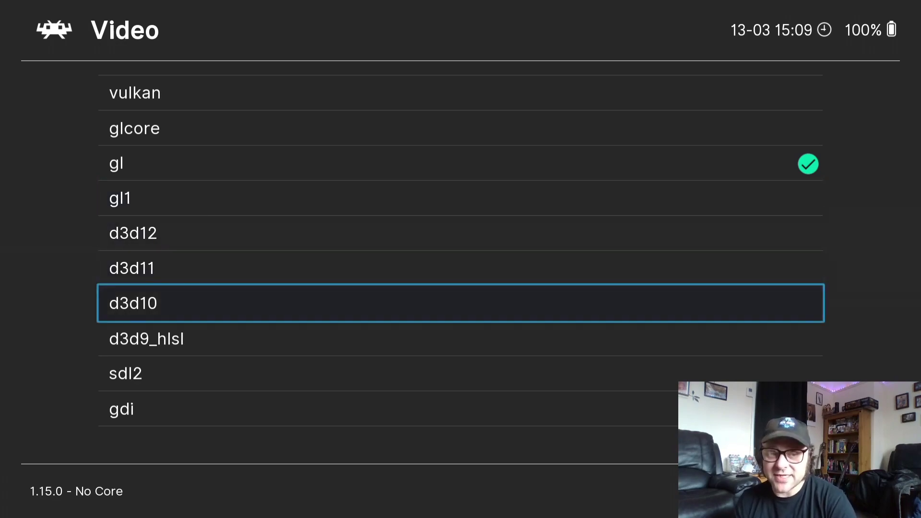
key("Down")
key("BackSpace")
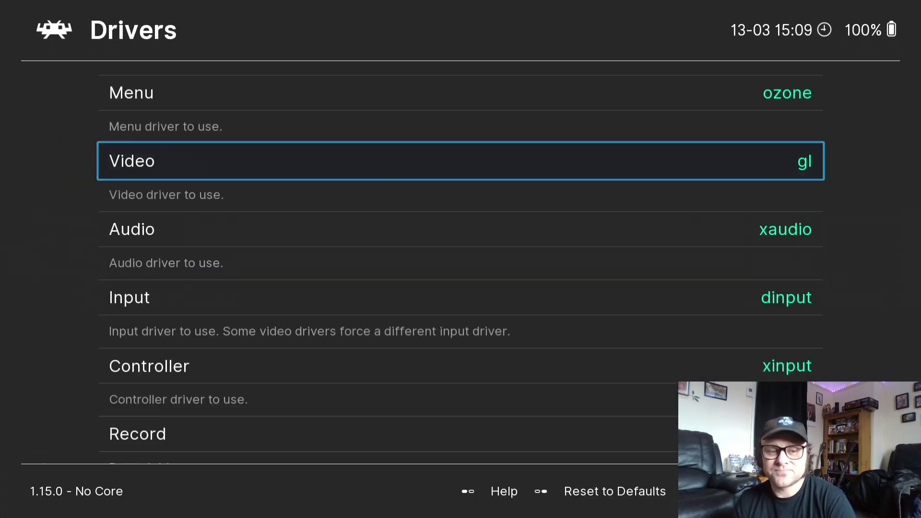
- Leave the Drivers settings and open the Scaling page of the Video settings at its Aspect Ratio entry
key("BackSpace")
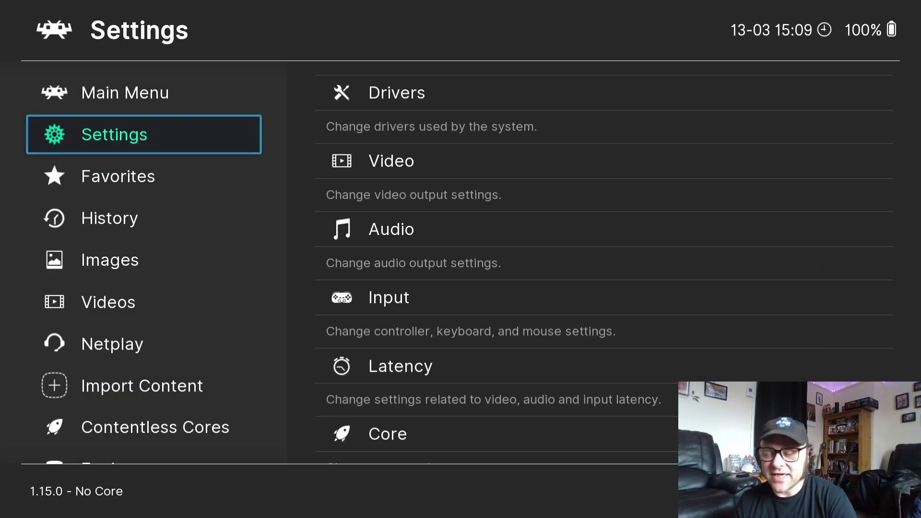
key("Return")
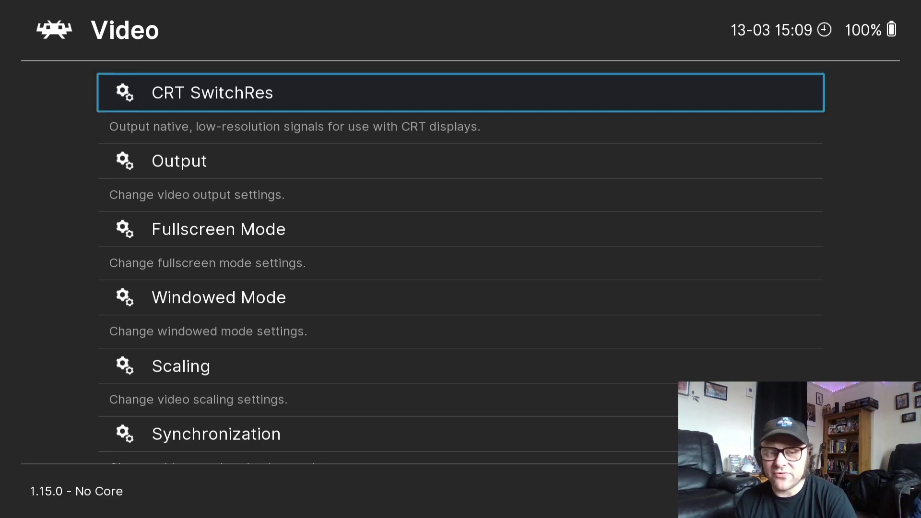
key("Down")
key("Down")
key("Down")
key("Down")
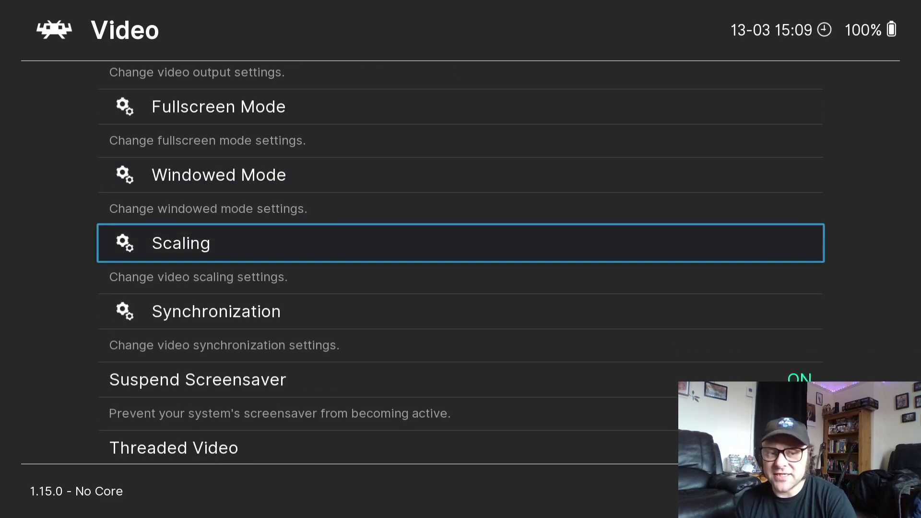
key("Return")
key("Down")
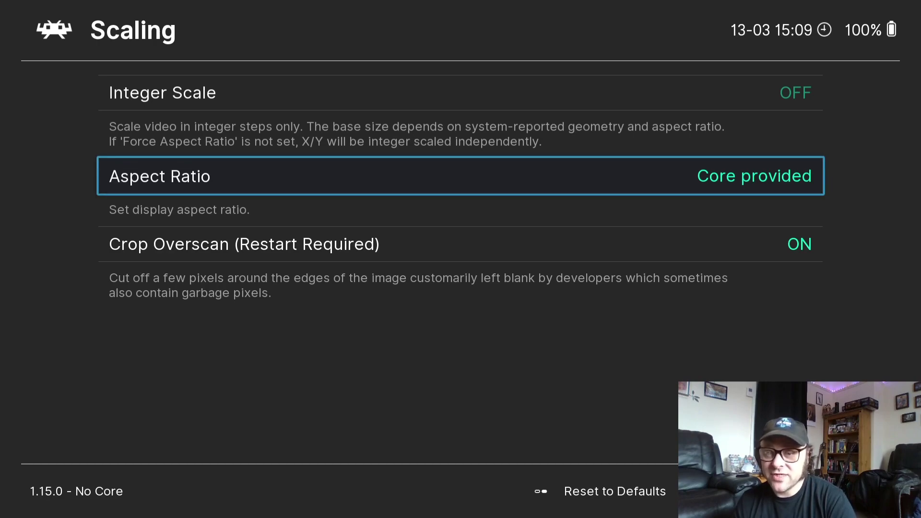
- Set the display aspect ratio to 9:16 and return to the Settings categories
key("Return")
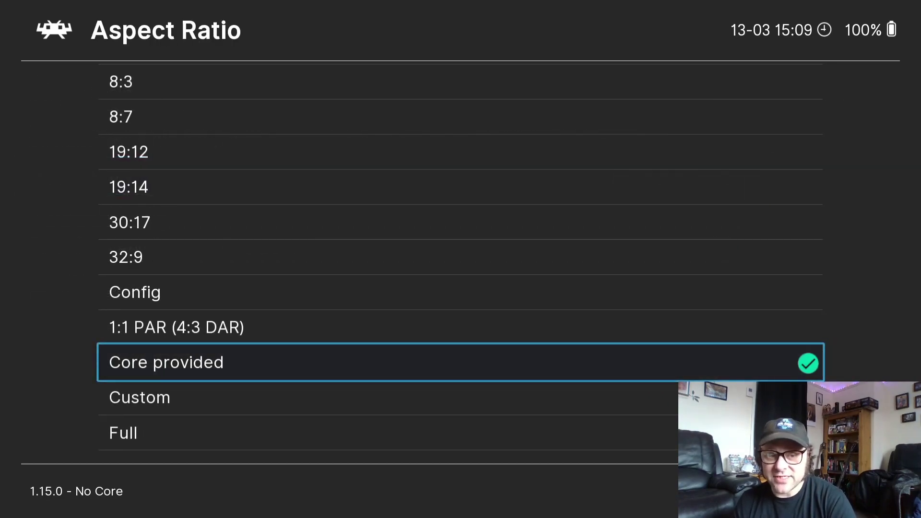
key("Up")
key("Up")
key("Up")
key("Up")
key("Up")
key("Up")
key("Up")
key("Up")
key("Up")
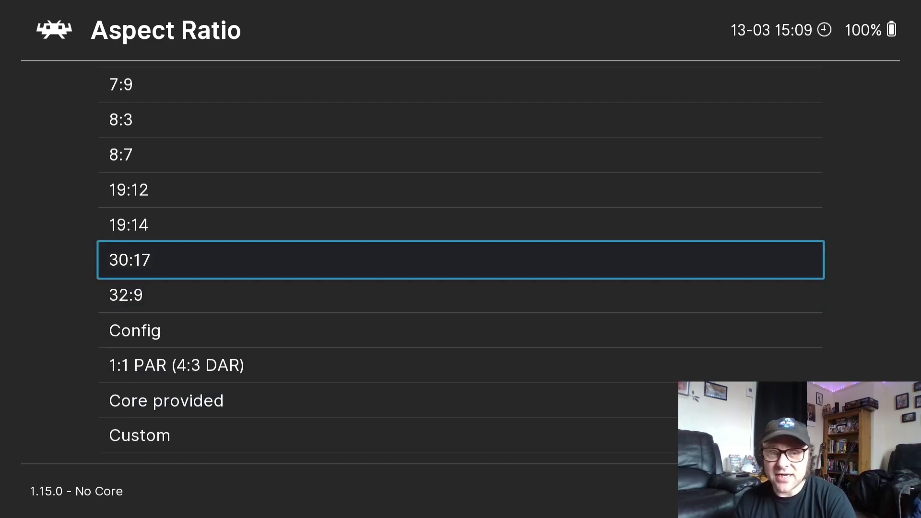
key("Up")
key("Up")
key("Up")
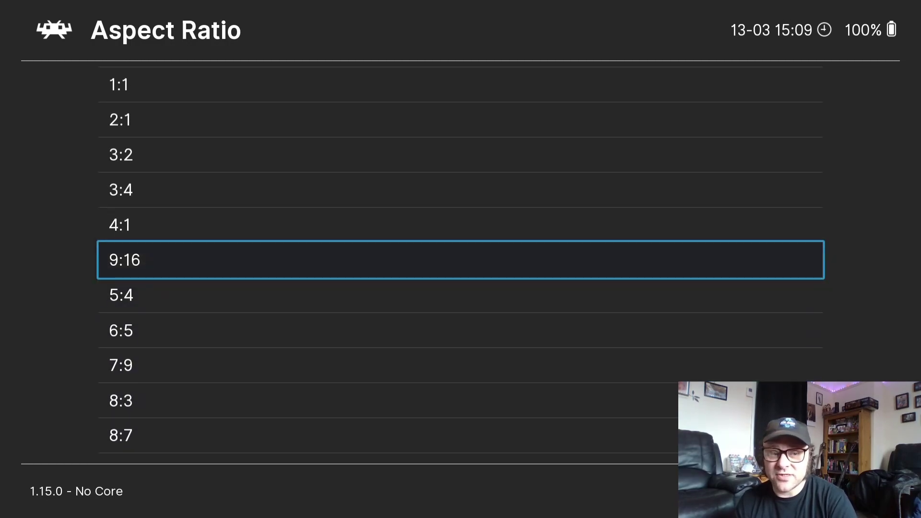
key("Return")
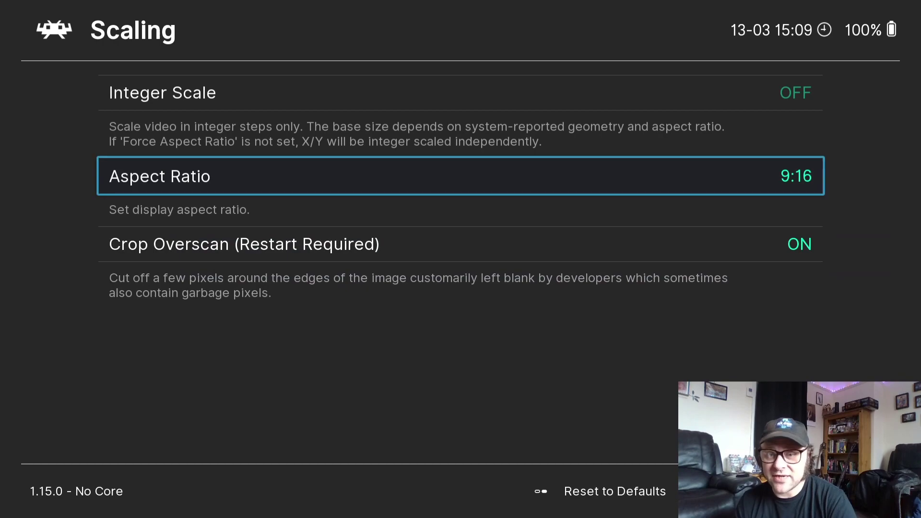
key("BackSpace")
key("BackSpace")
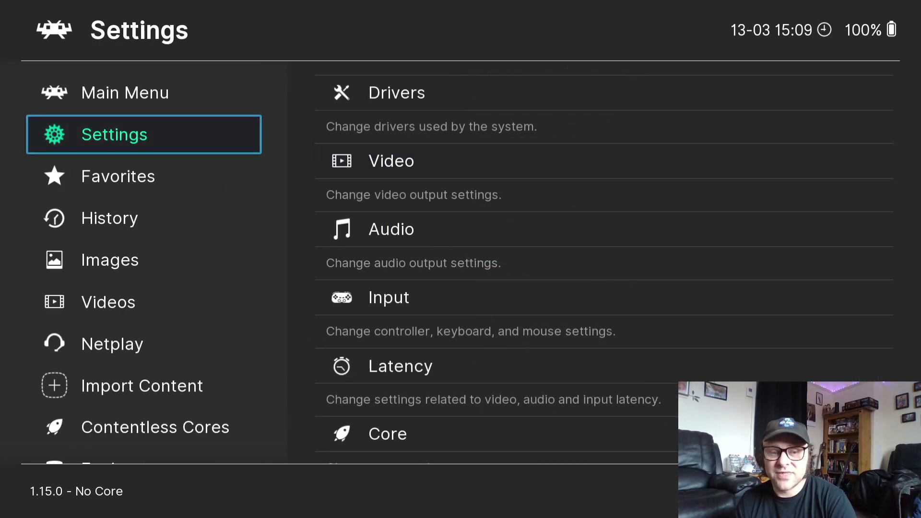
- Save the current settings as a new, separate configuration file and return to the Main Menu
key("Right")
key("Left")
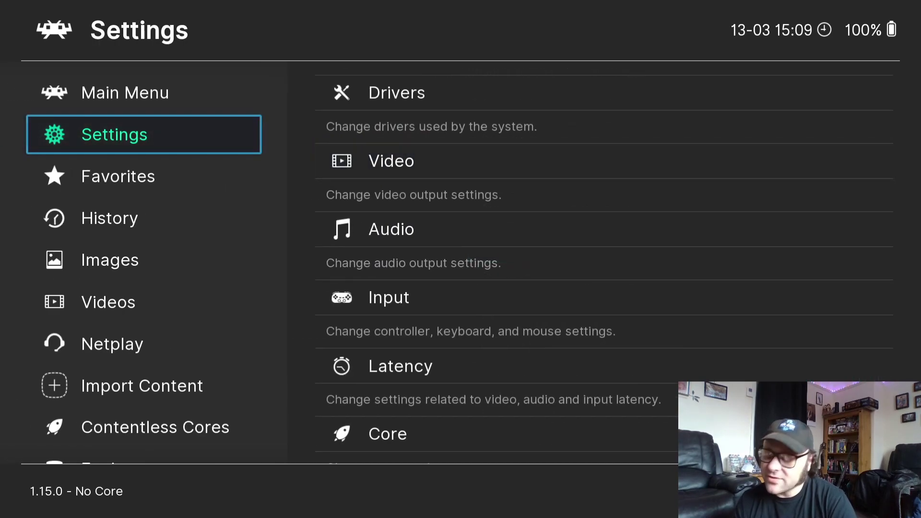
key("Up")
key("Right")
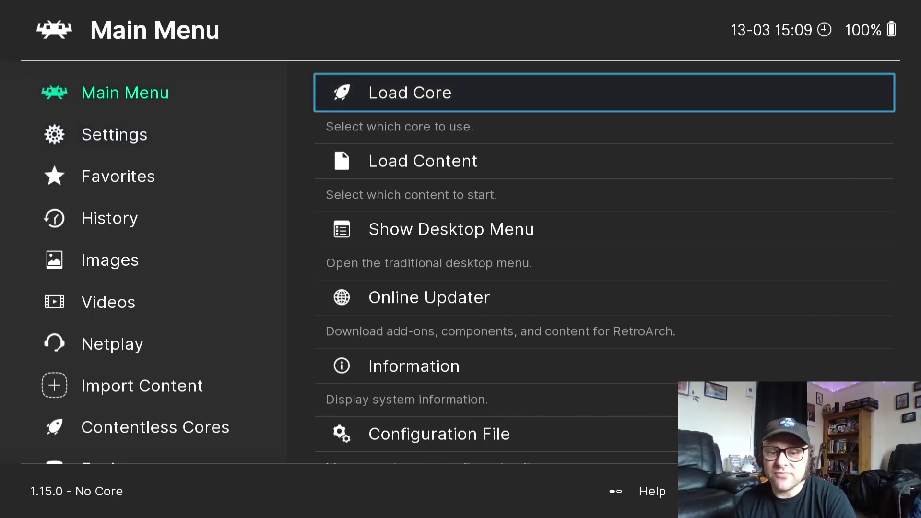
key("Left")
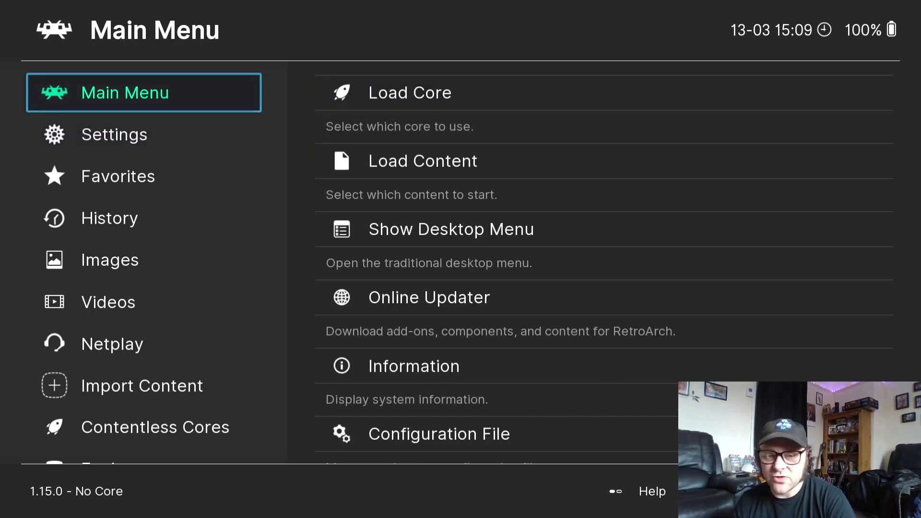
key("Right")
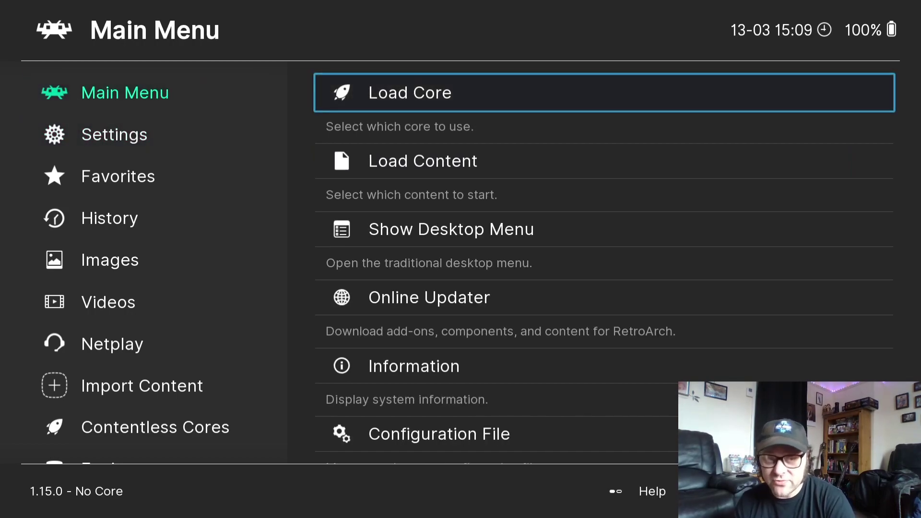
key("Left")
key("Right")
key("Down")
key("Down")
key("Down")
key("Down")
key("Down")
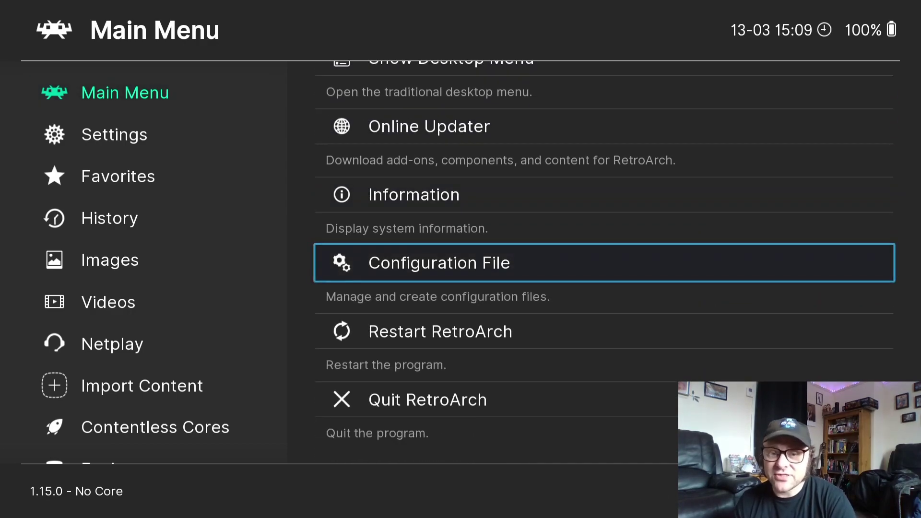
key("Return")
key("Down")
key("Down")
key("Return")
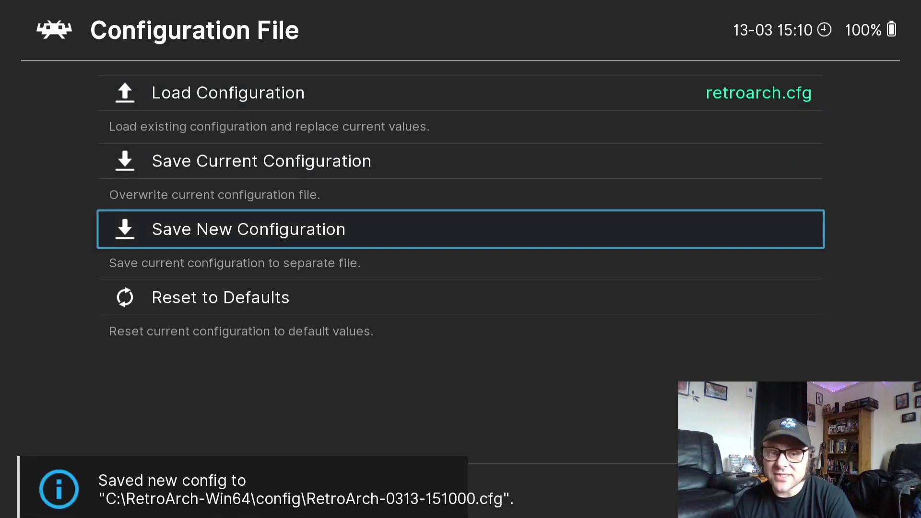
key("BackSpace")
key("BackSpace")
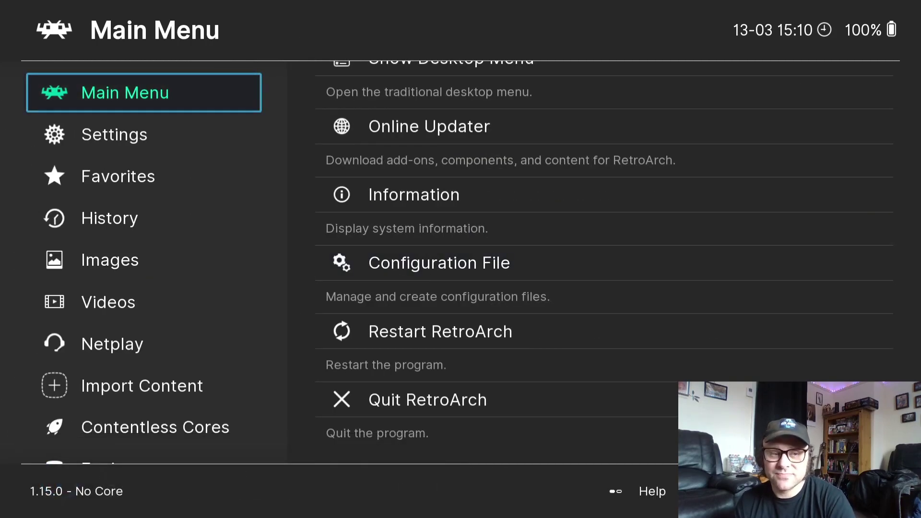
- Run Nightmare on Elm Street, A (USA) from the Nintendo Entertainment System playlist
key("Down")
key("Down")
key("Down")
key("Down")
key("Down")
key("Down")
key("Down")
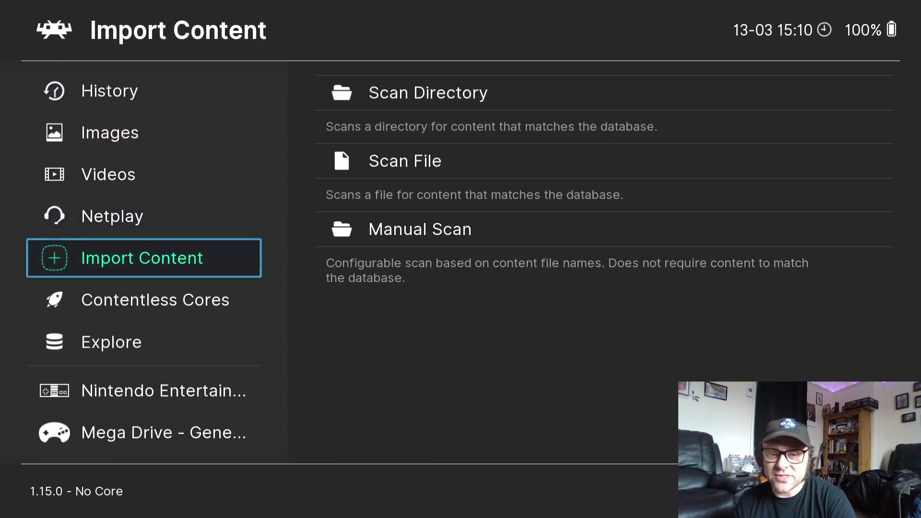
key("Down")
key("Down")
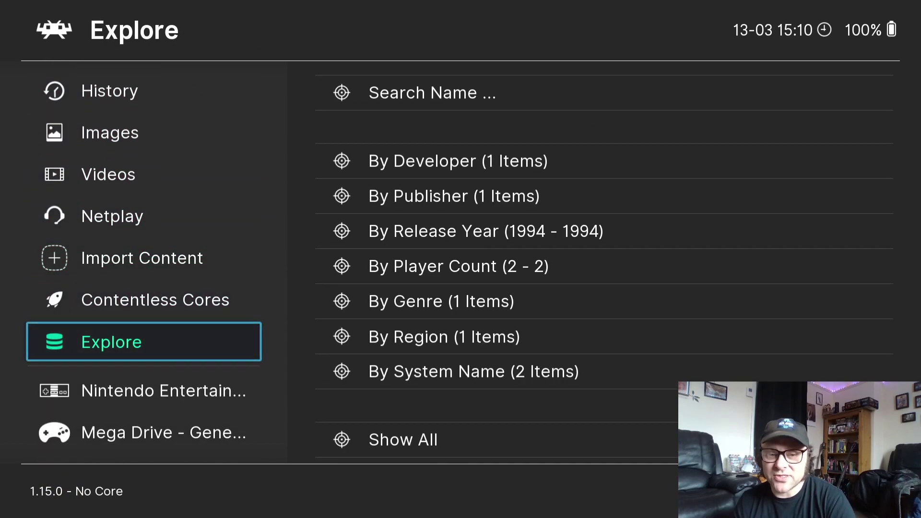
key("Down")
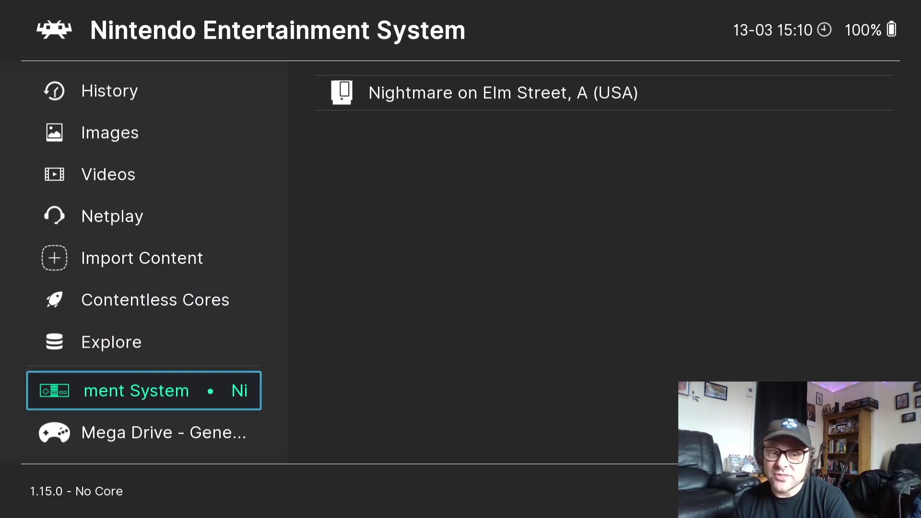
key("Right")
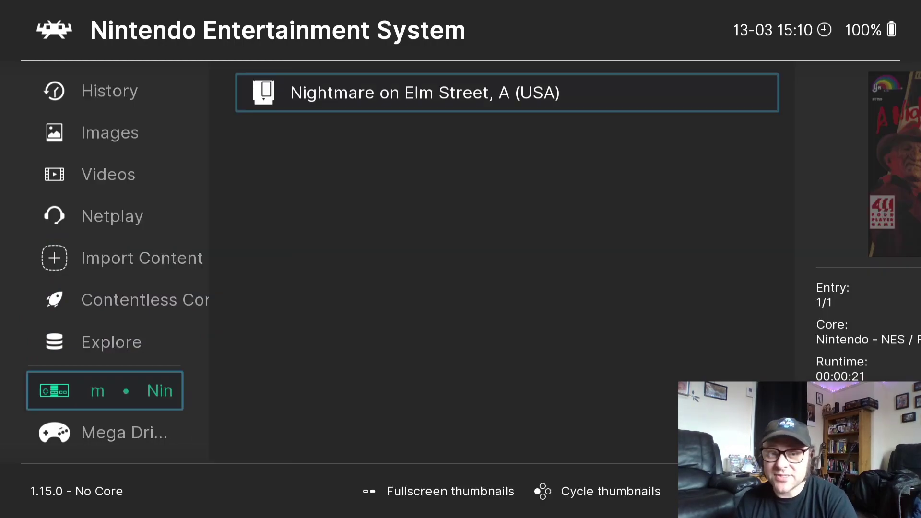
key("Return")
key("Return")
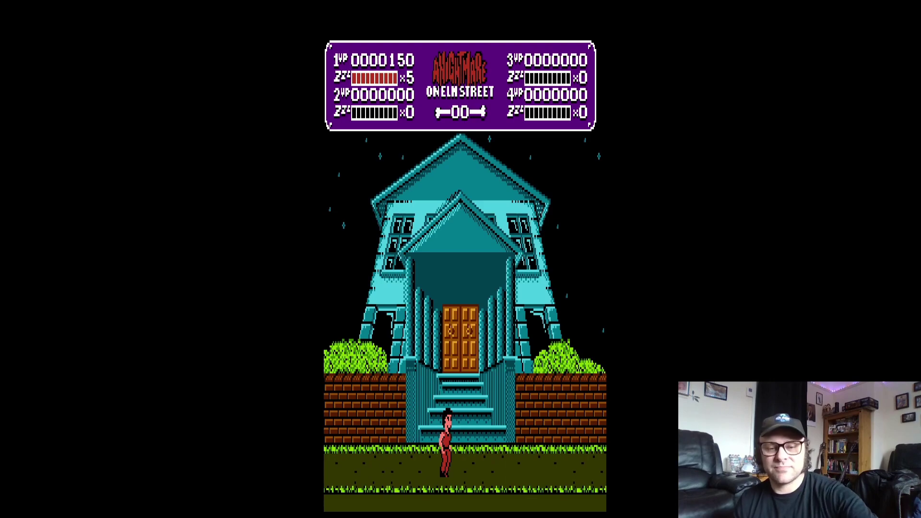
- Open the Quick Menu over the running game and close the Nightmare on Elm Street content
key("Escape")
key("F1")
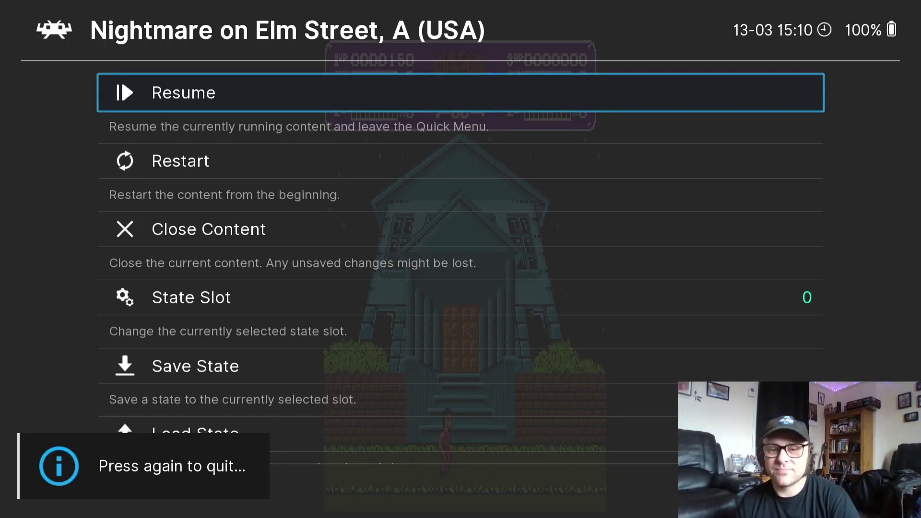
key("Down")
key("Down")
key("Return")
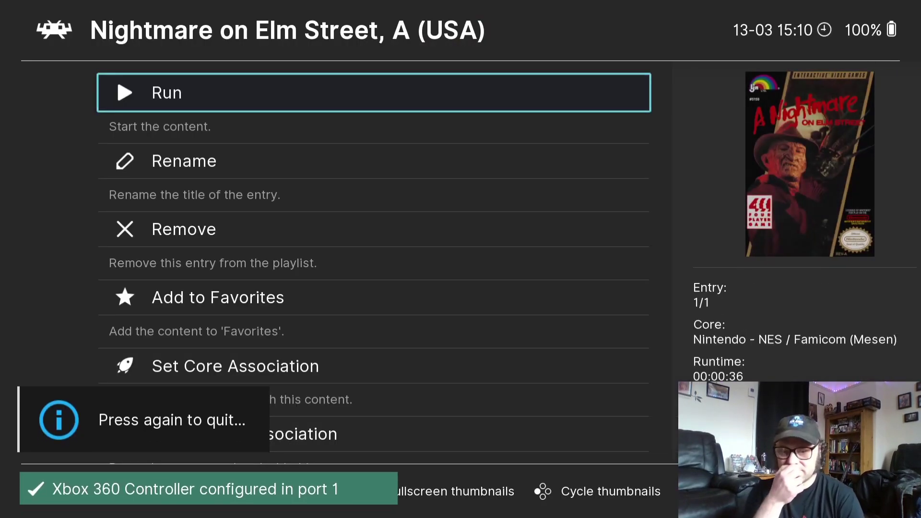